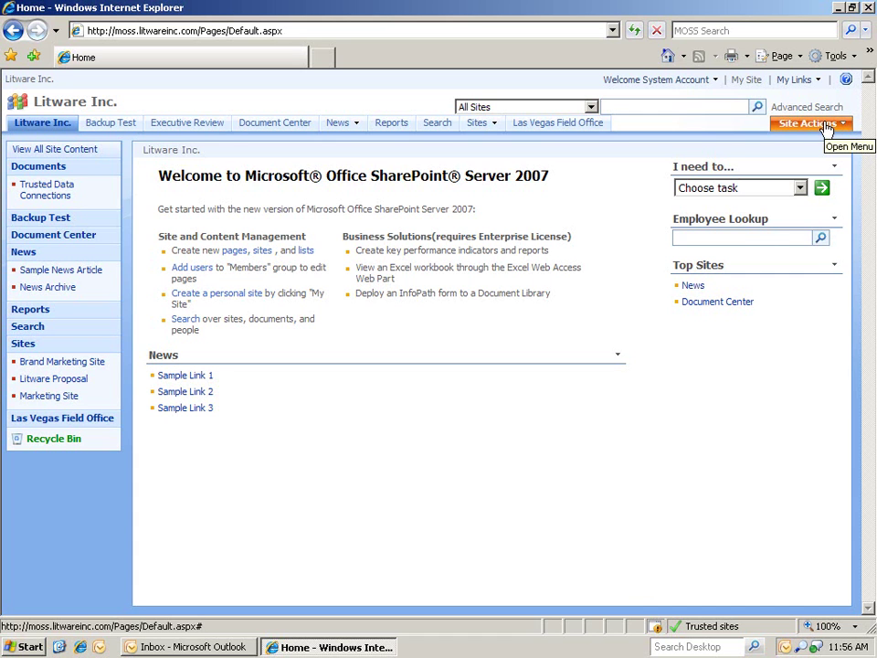
Start a new subsite titled 'X1000 Product Launch Team' with URL name 'launchteam'
left_click(826, 129)
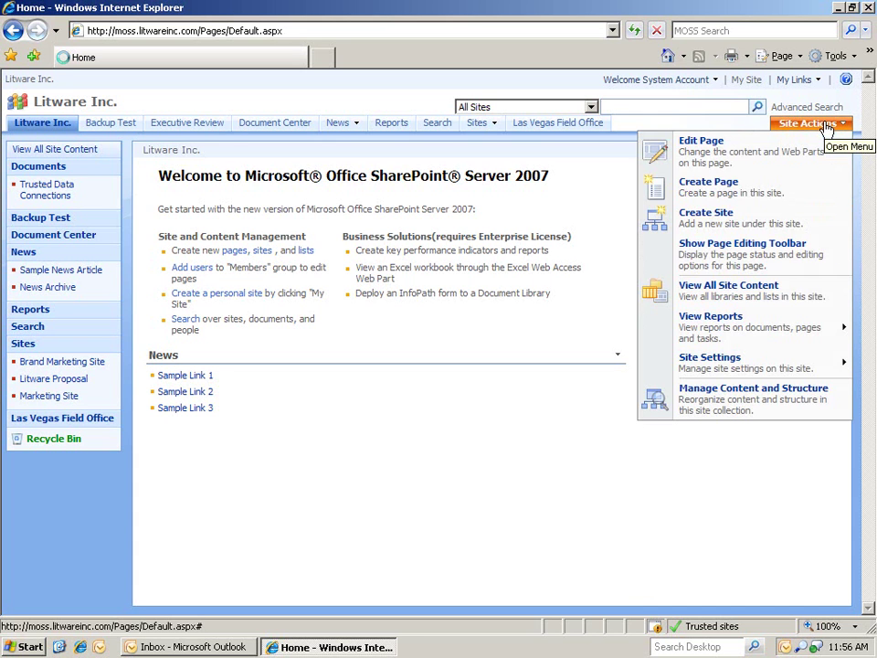
left_click(757, 221)
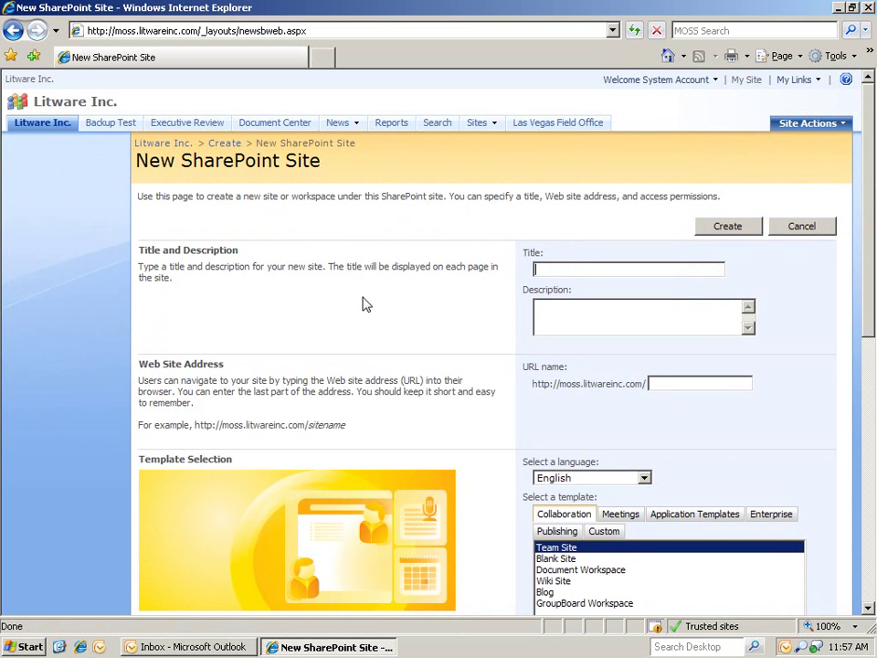
left_click(554, 269)
type("X1000 Product Launch Team")
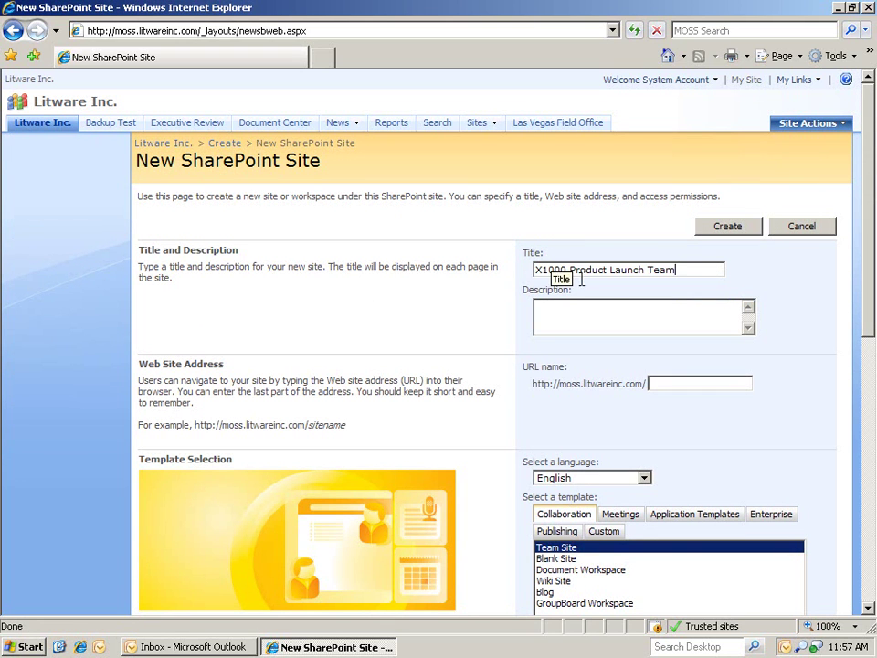
left_click(676, 382)
type("launchteam")
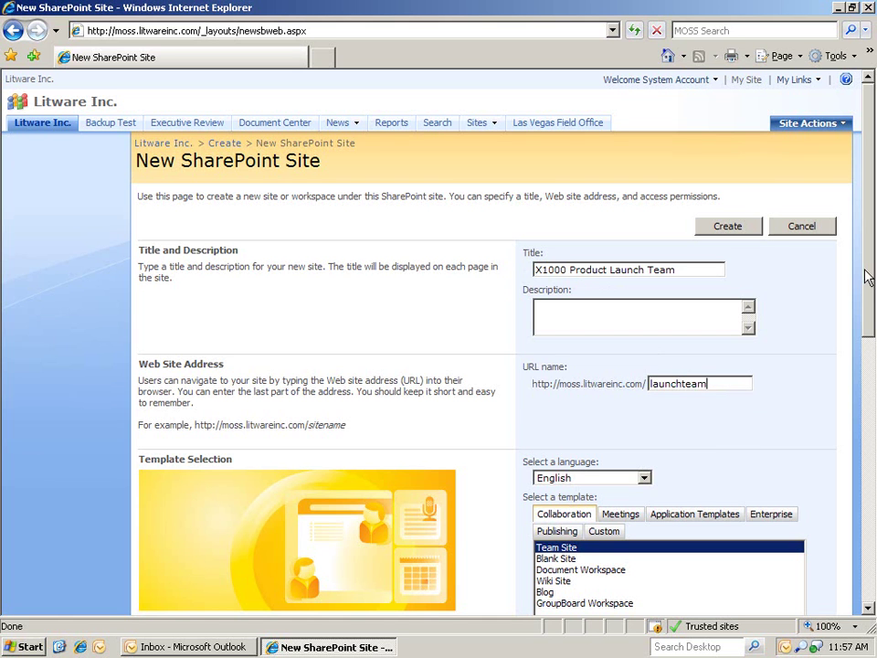
Choose the GroupBoard Workspace template and create the site
left_click_drag(863, 274, 865, 395)
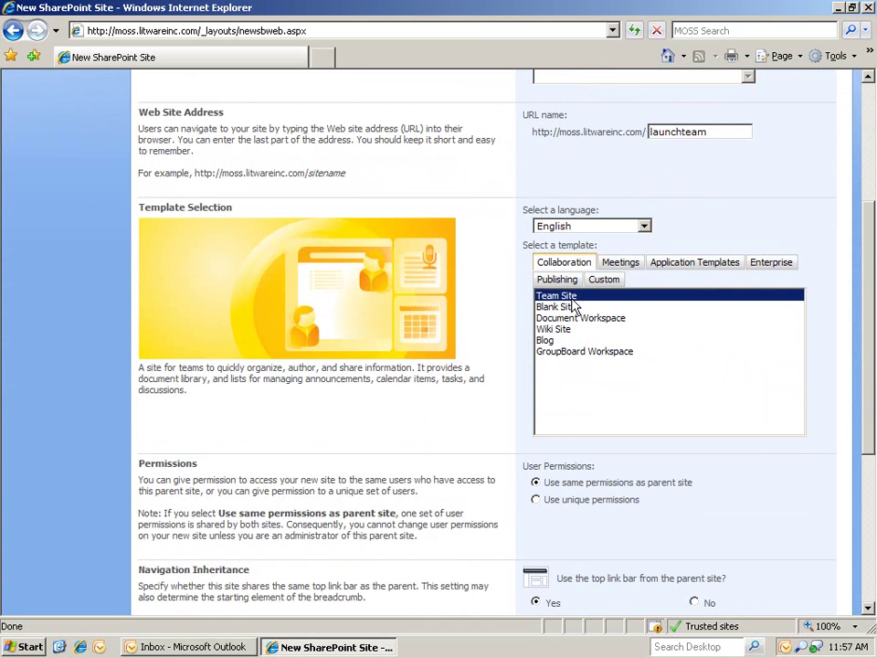
left_click(609, 353)
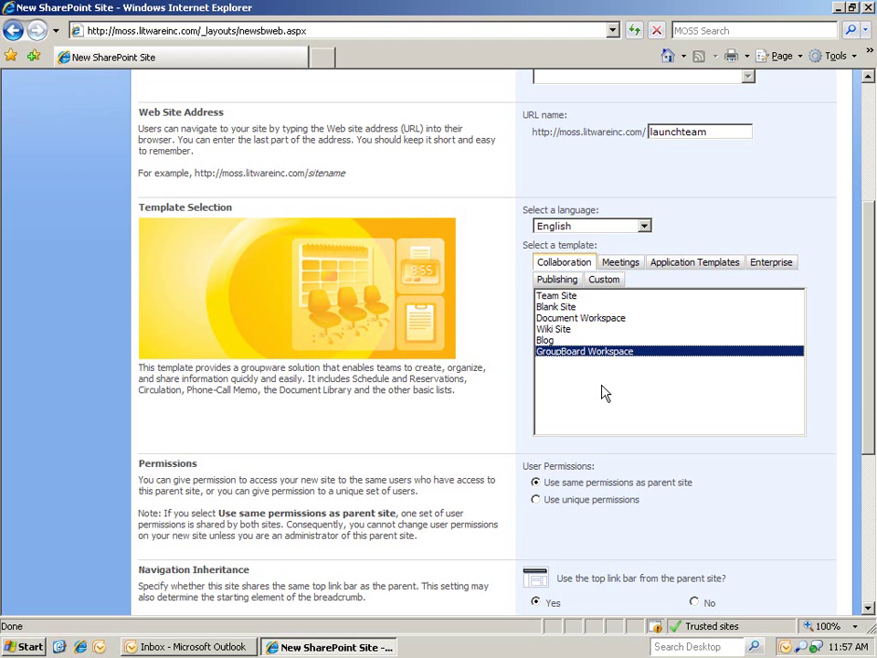
left_click_drag(869, 402, 872, 548)
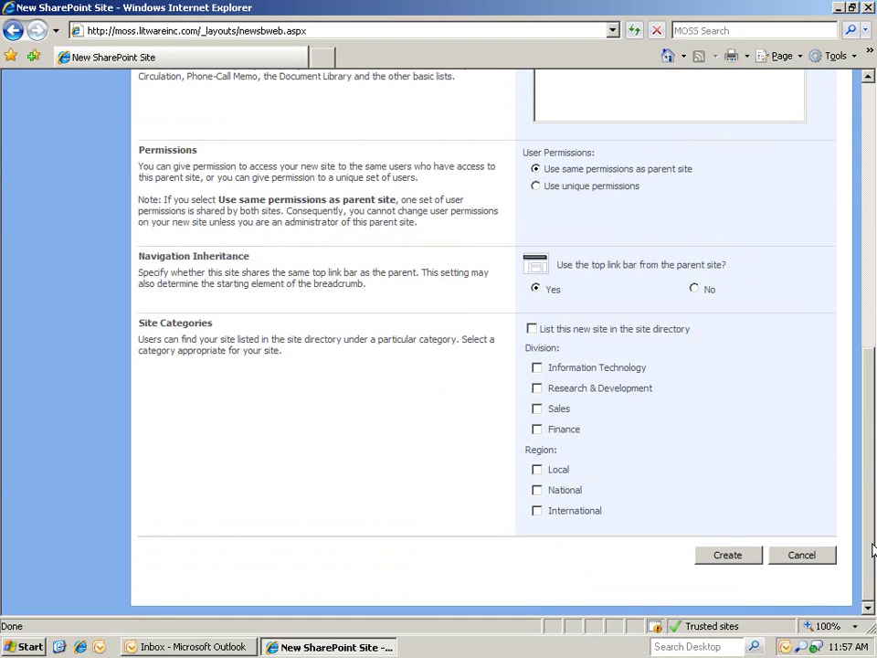
left_click(727, 556)
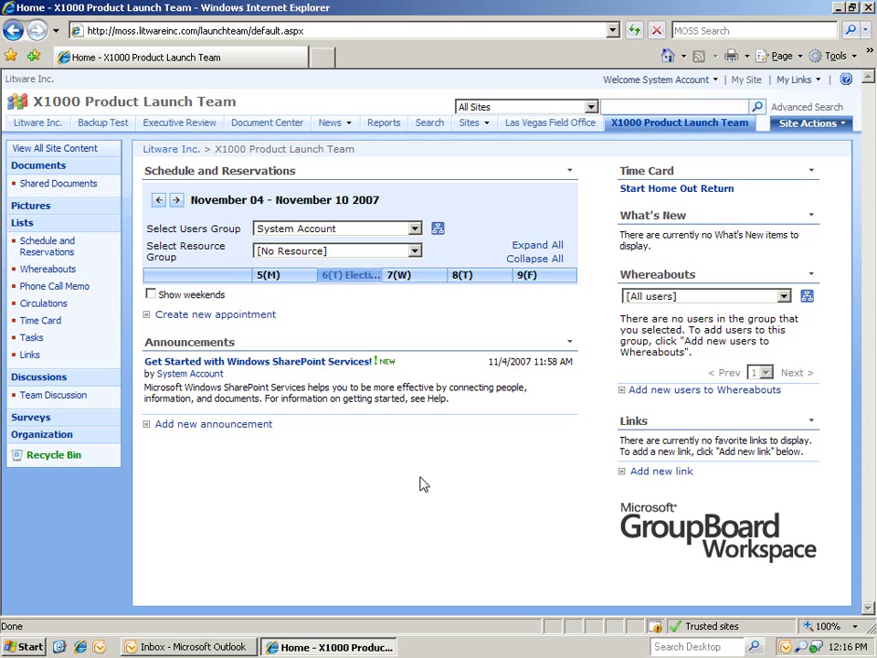
Open Site Settings from the Site Actions menu
left_click(794, 126)
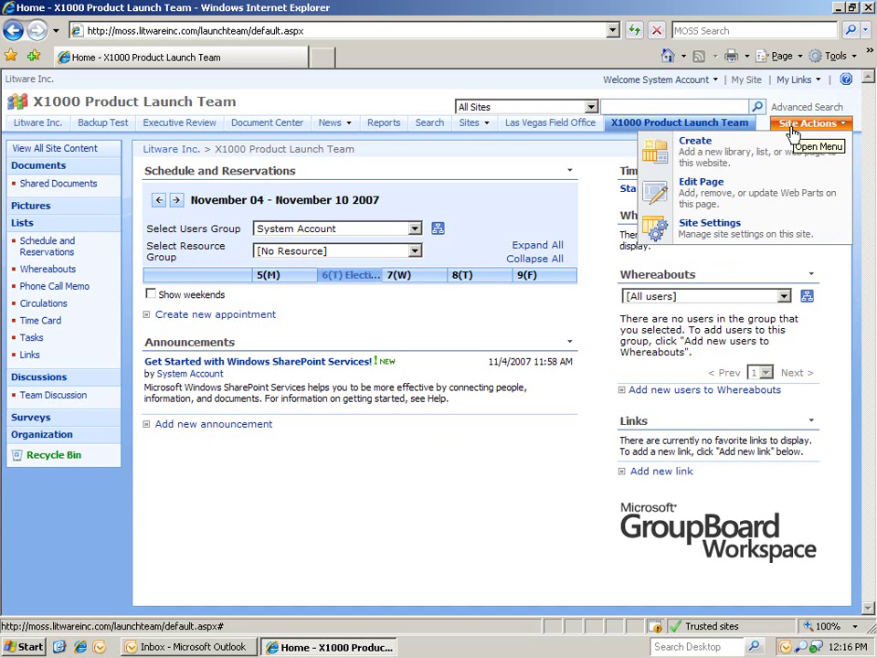
left_click(728, 233)
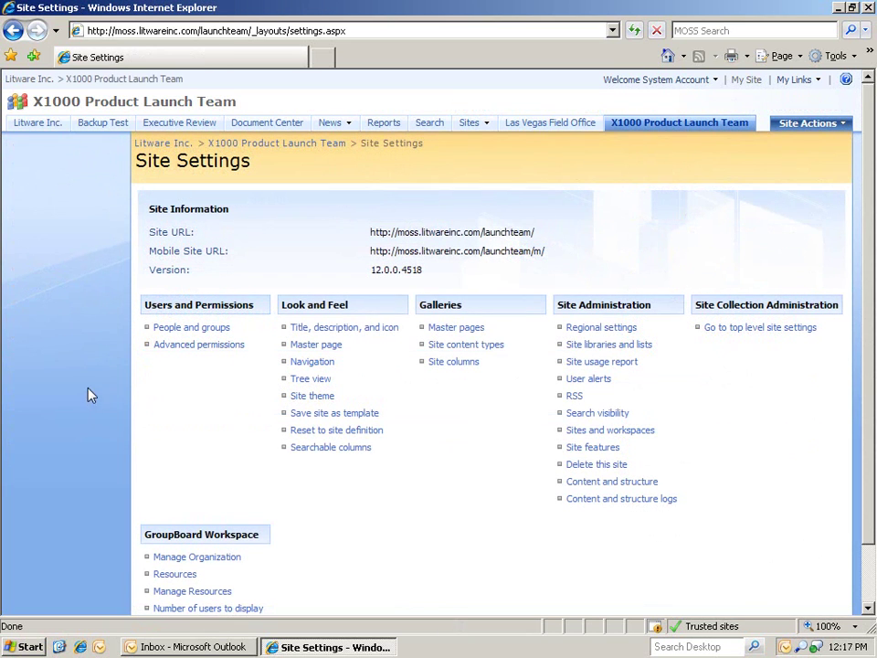
Add three user names to the Litware Inc. Members group through People and Groups
left_click(169, 329)
left_click(170, 330)
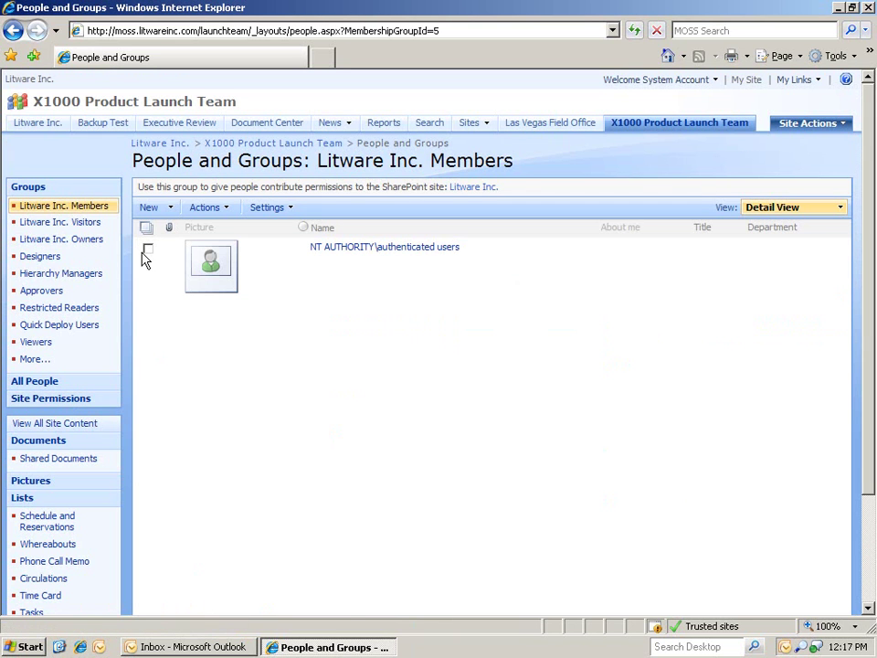
left_click(148, 209)
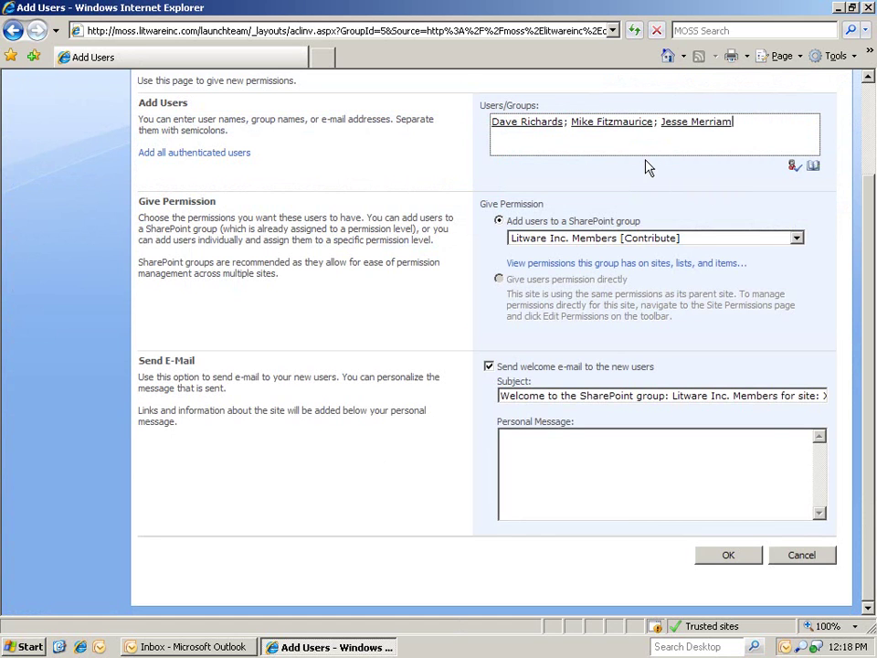
left_click(734, 556)
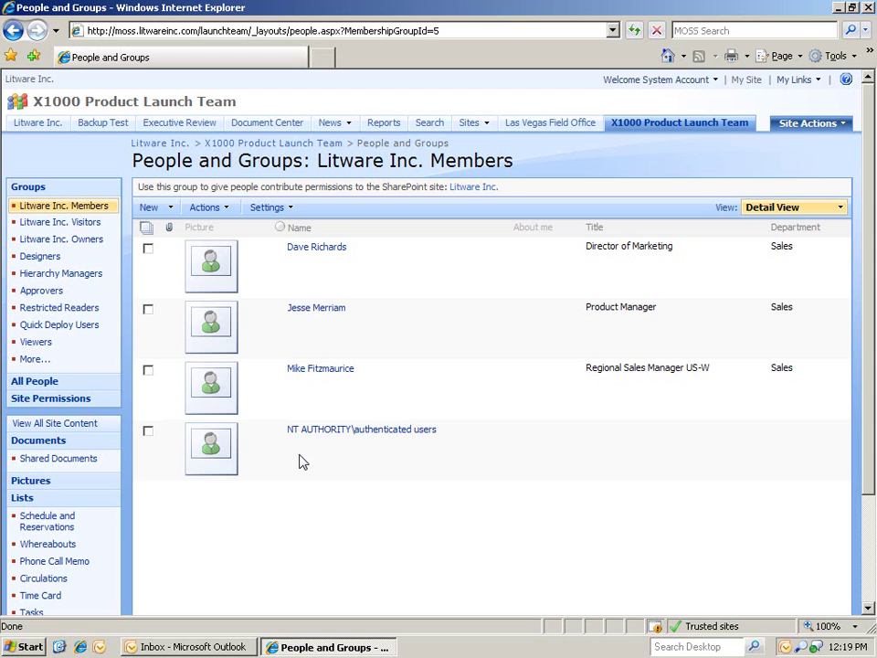
Start a new organization in the Organization chart named 'Product Launch Team'
scroll(357, 543, "down", 3)
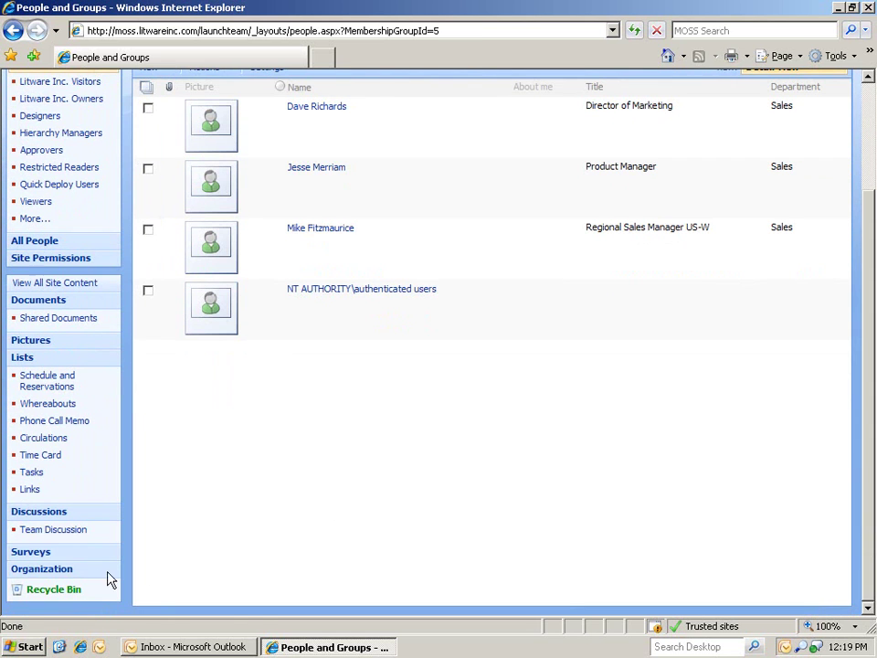
left_click(69, 571)
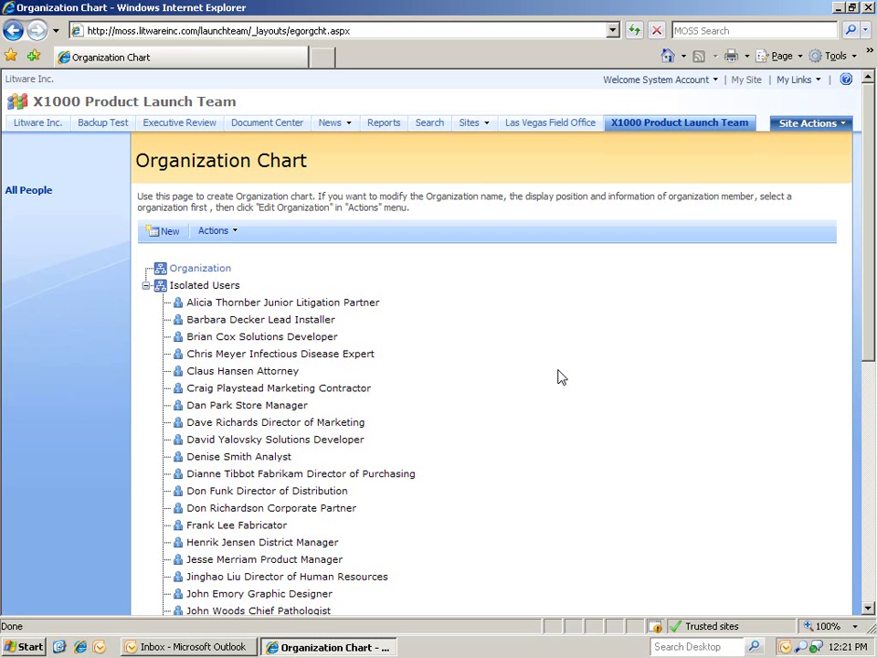
left_click(169, 233)
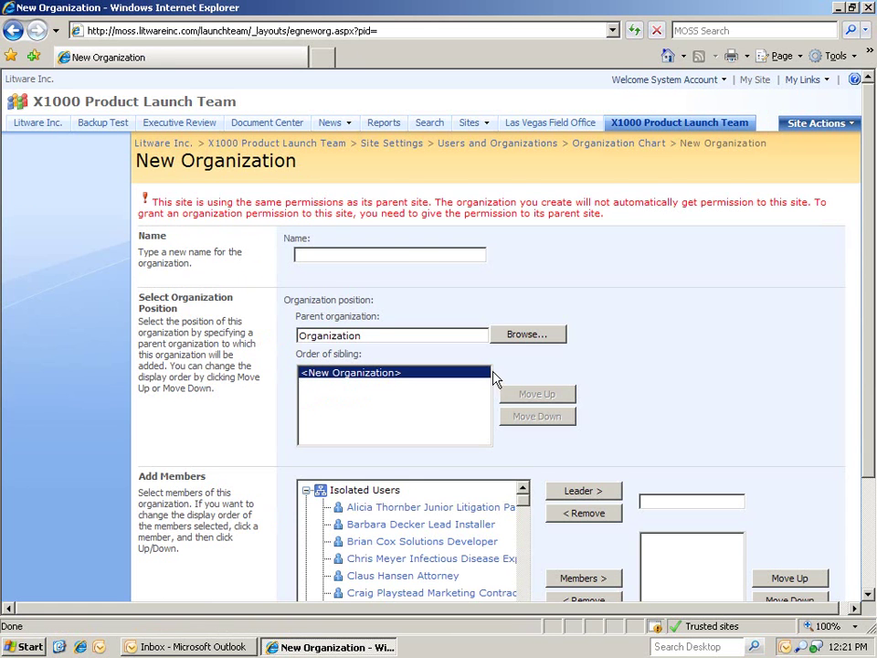
type("Product Launch T")
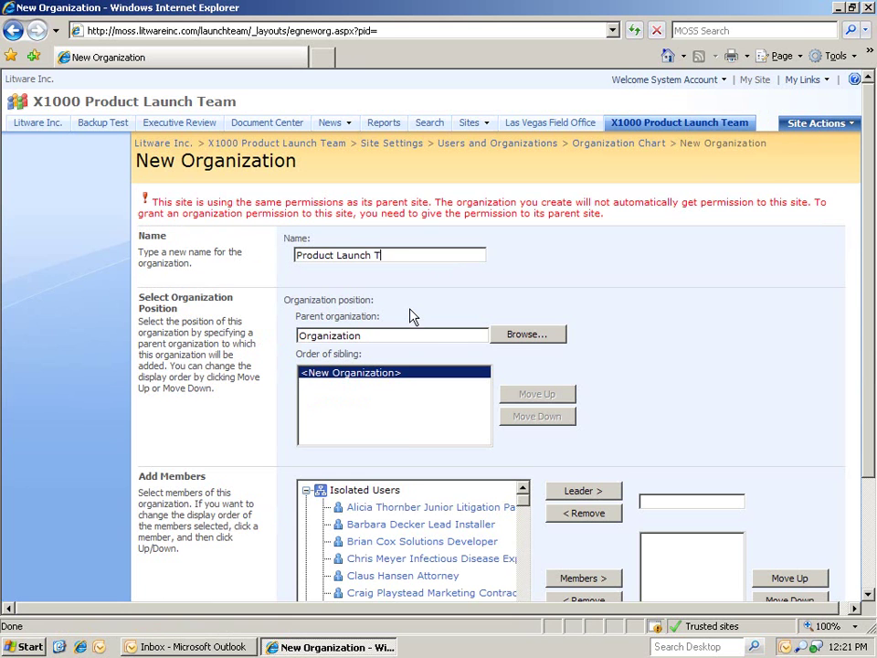
type("eam")
Make the Director of Marketing leader, add Product Manager and Regional Sales Manager US-W, and create it
scroll(870, 312, "down", 3)
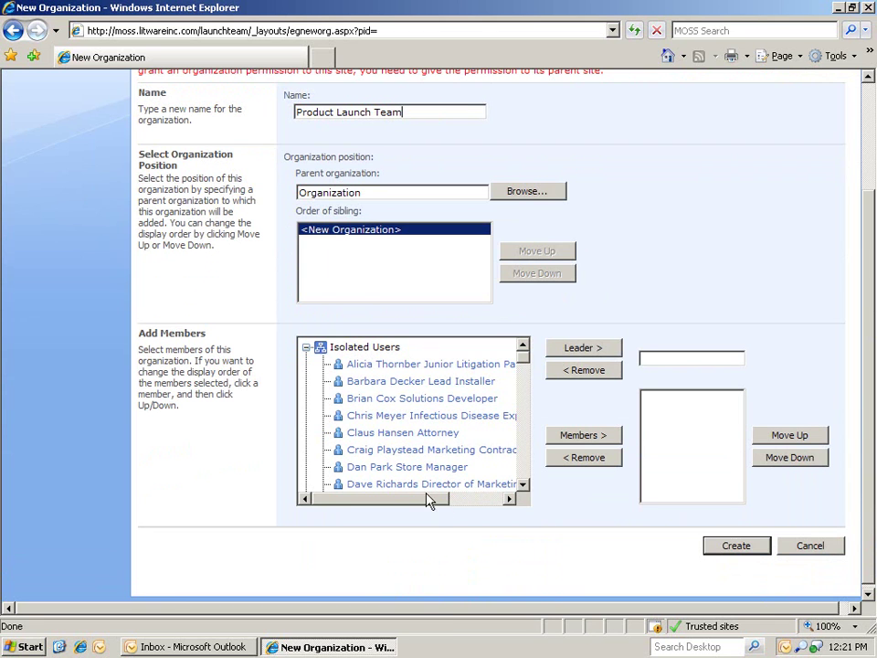
left_click(415, 488)
left_click(581, 349)
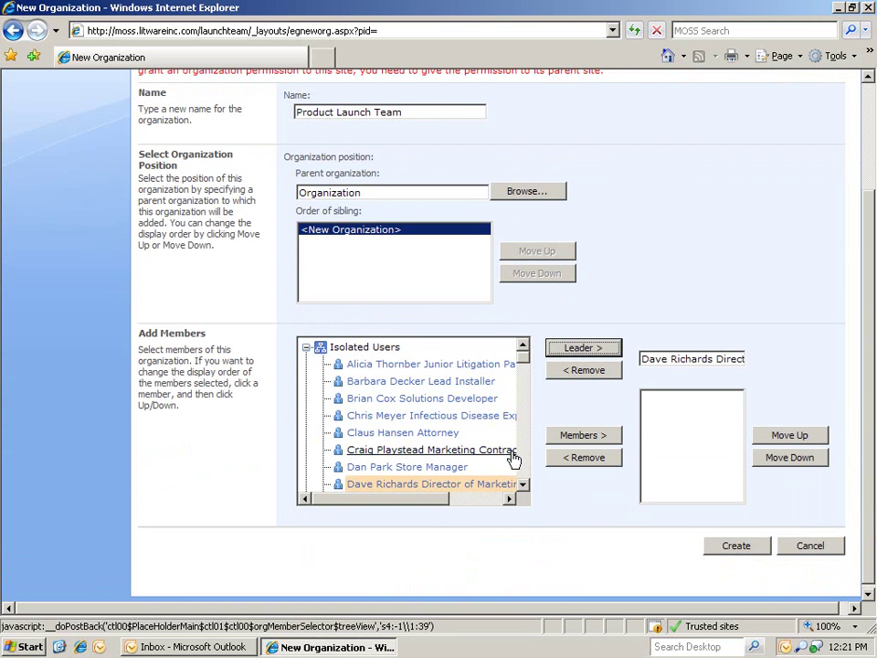
scroll(519, 458, "down", 3)
left_click(464, 486)
left_click(581, 437)
scroll(525, 466, "down", 3)
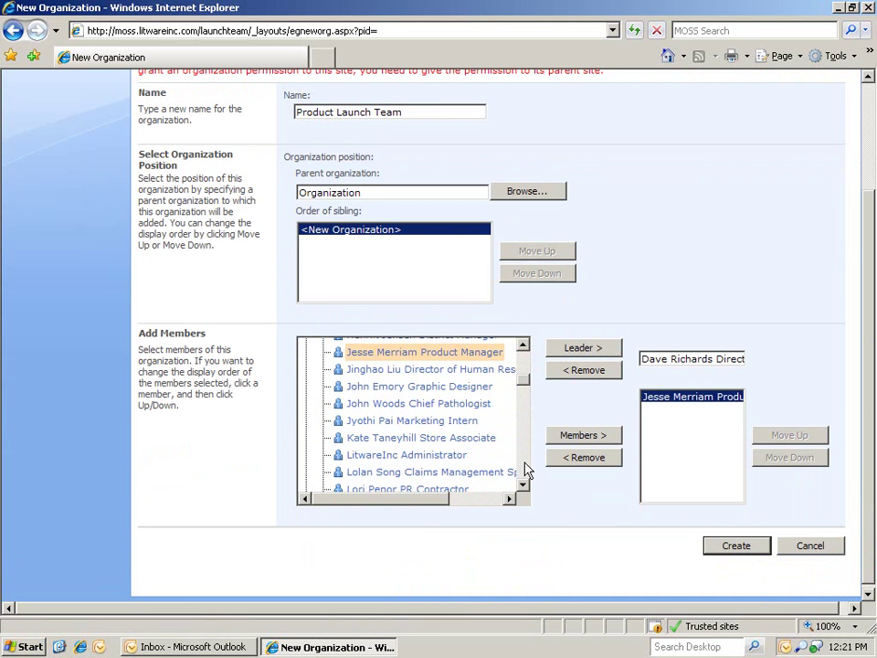
scroll(525, 469, "down", 3)
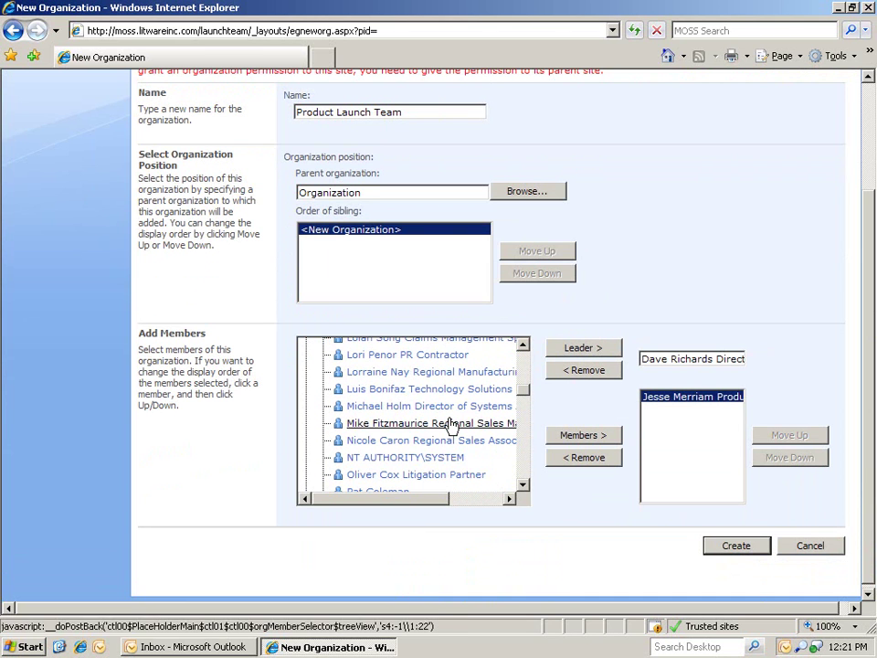
left_click(450, 423)
left_click(558, 435)
left_click(736, 546)
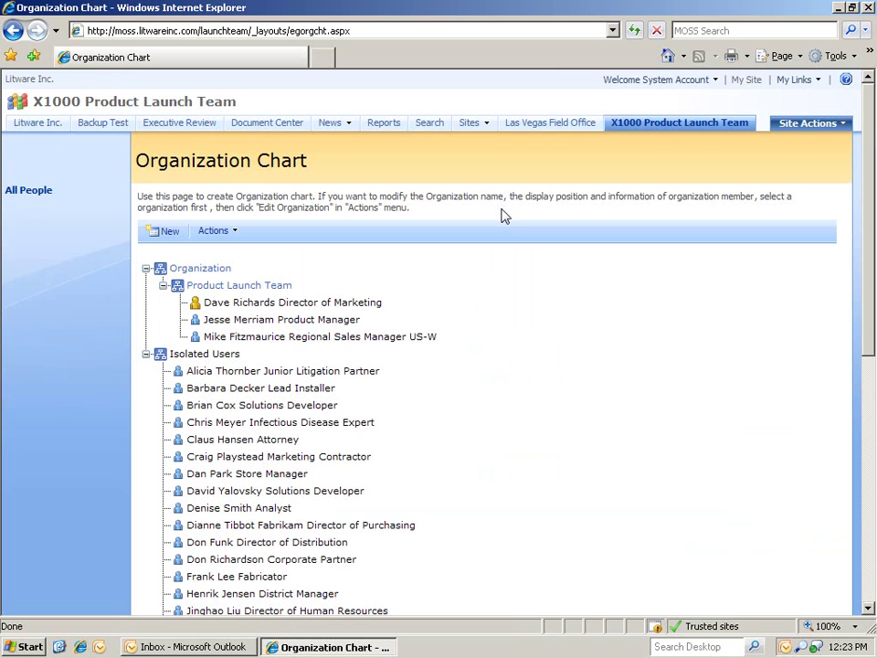
Open the empty Resources list from the team site's View All Site Content page
left_click(631, 128)
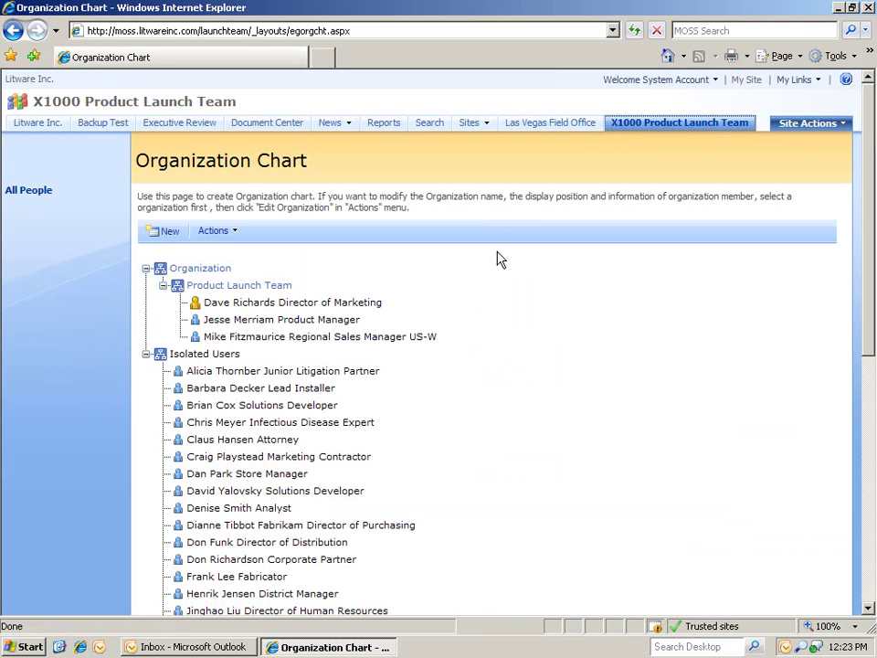
left_click(654, 129)
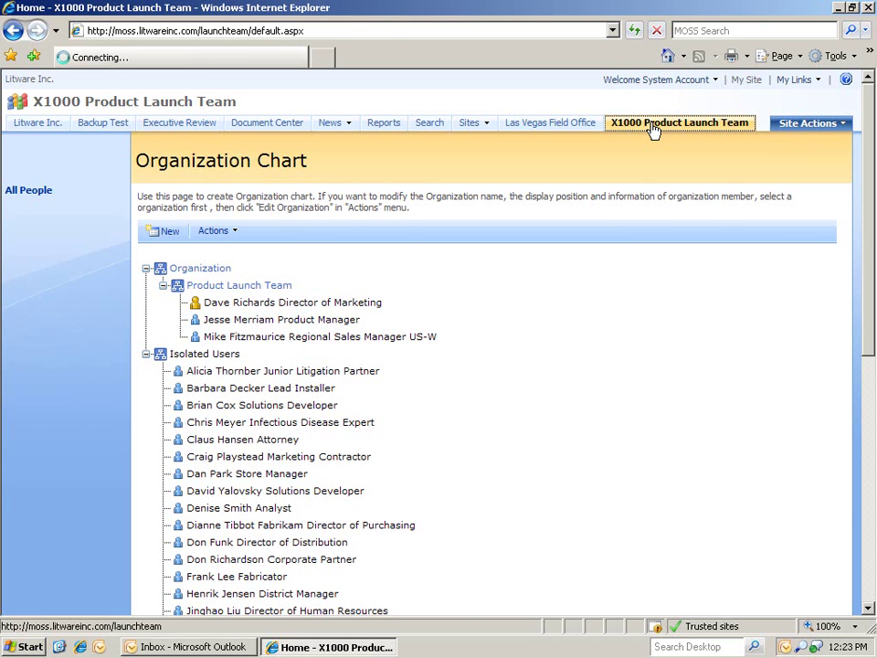
left_click(81, 150)
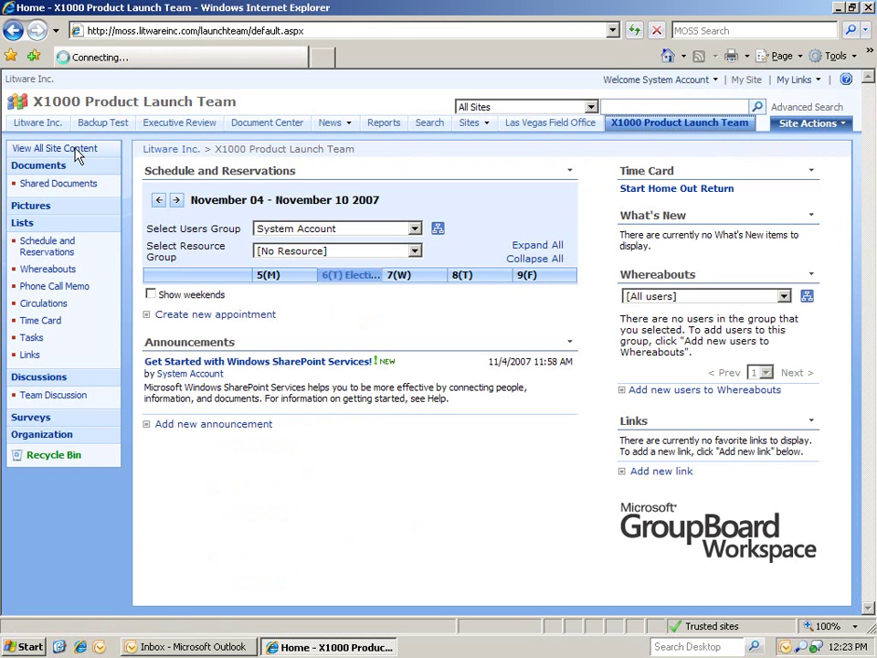
left_click(78, 151)
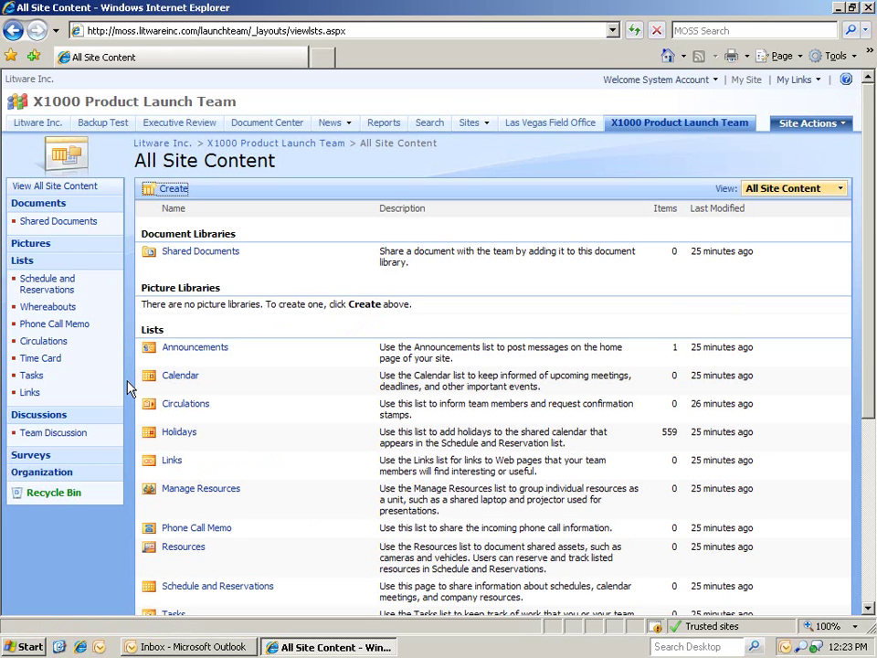
left_click(186, 549)
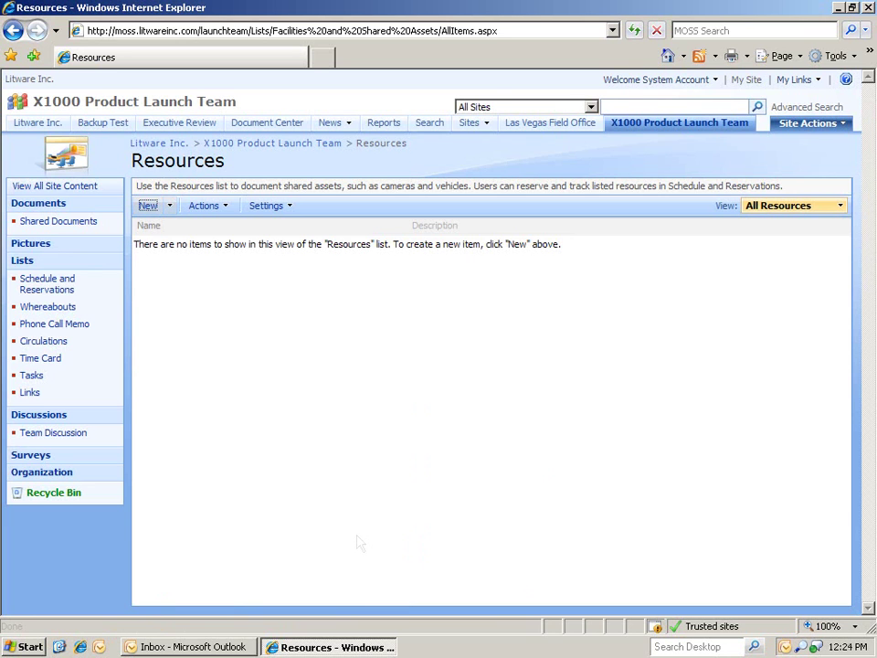
Add and save a new resource named 'Conference Room SAlpha'
left_click(148, 207)
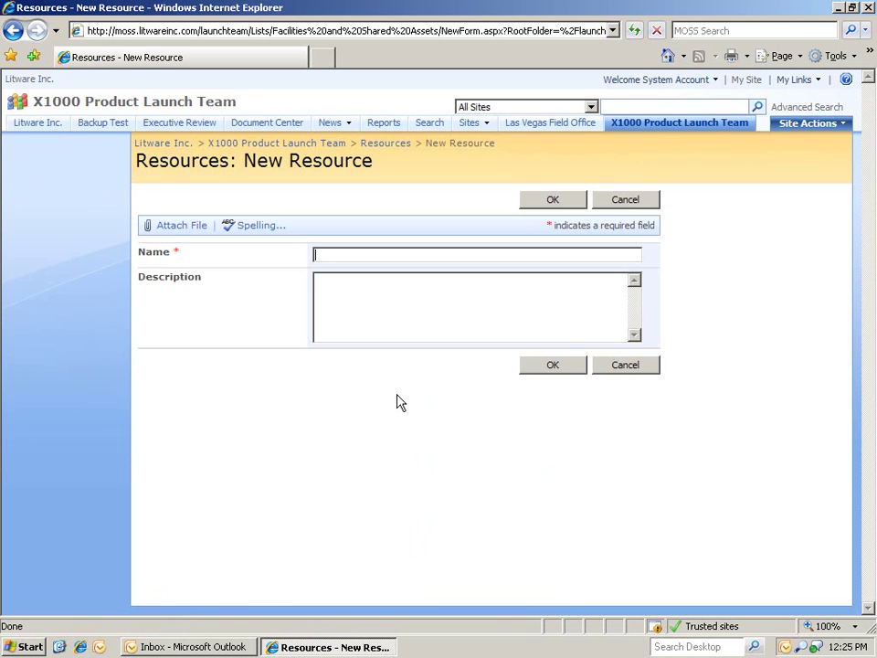
type("Conference Room S")
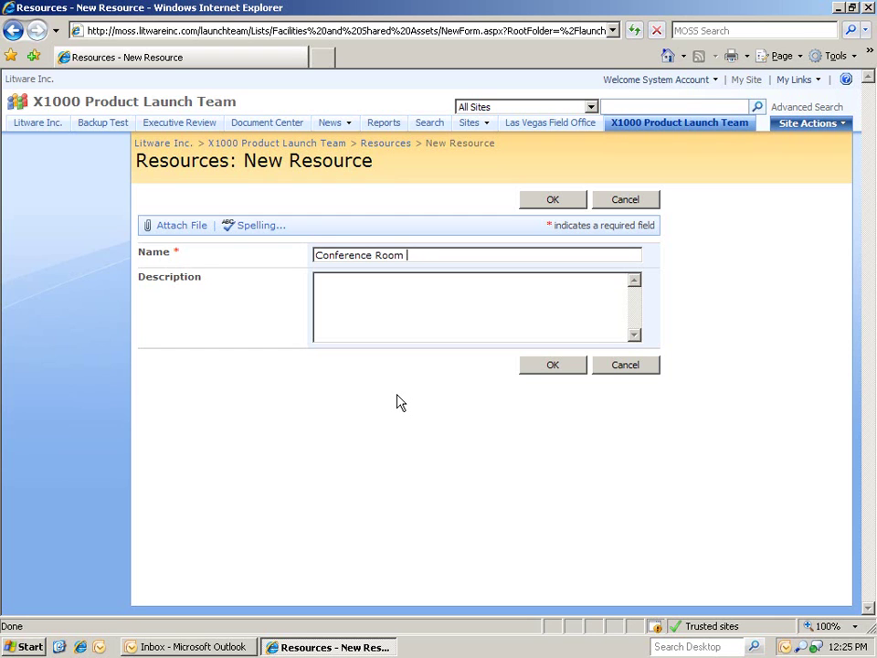
type("Alpha")
left_click(545, 363)
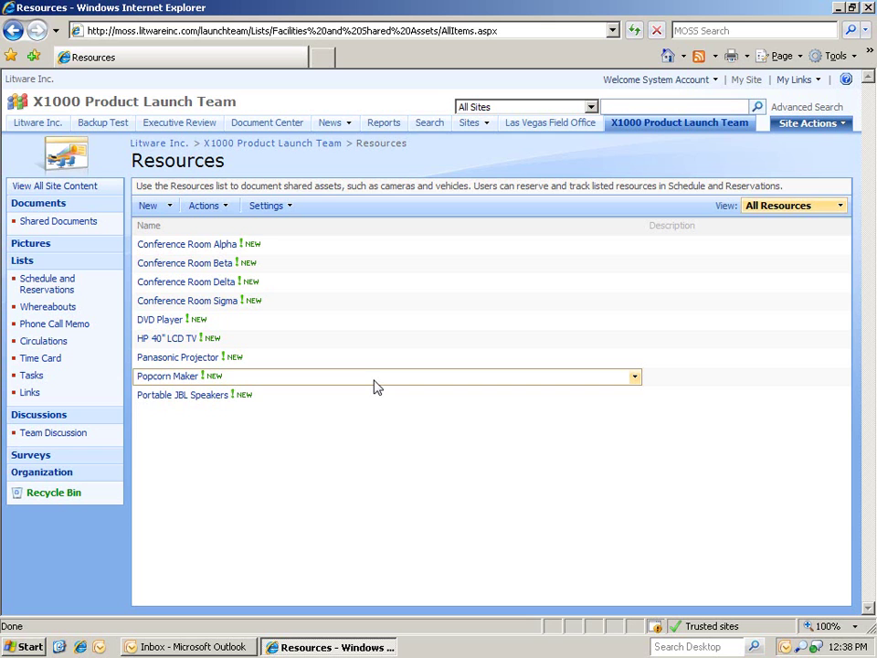
Start a new resource group named 'Conference Rooms' in Manage Resources
left_click(78, 187)
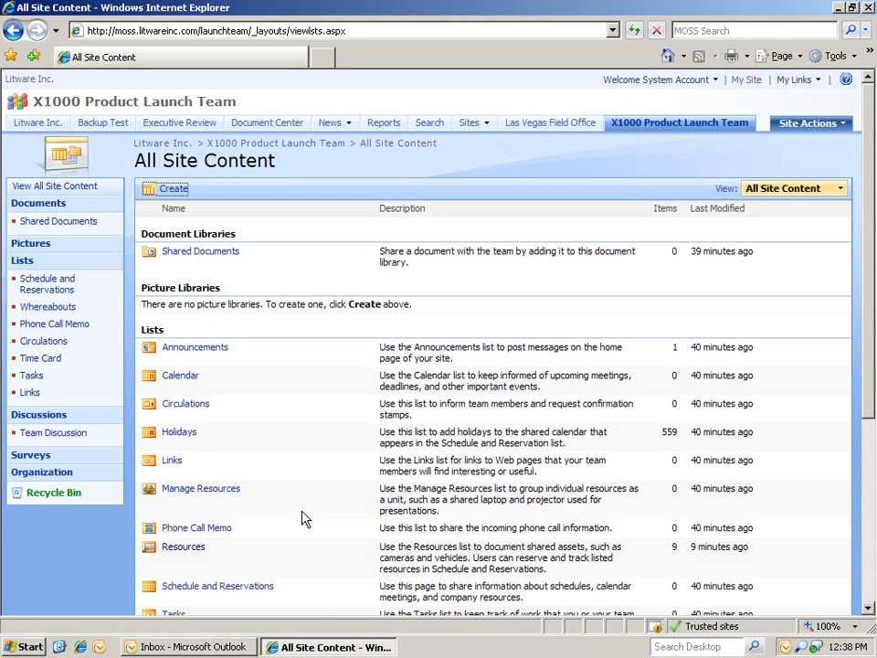
left_click(228, 494)
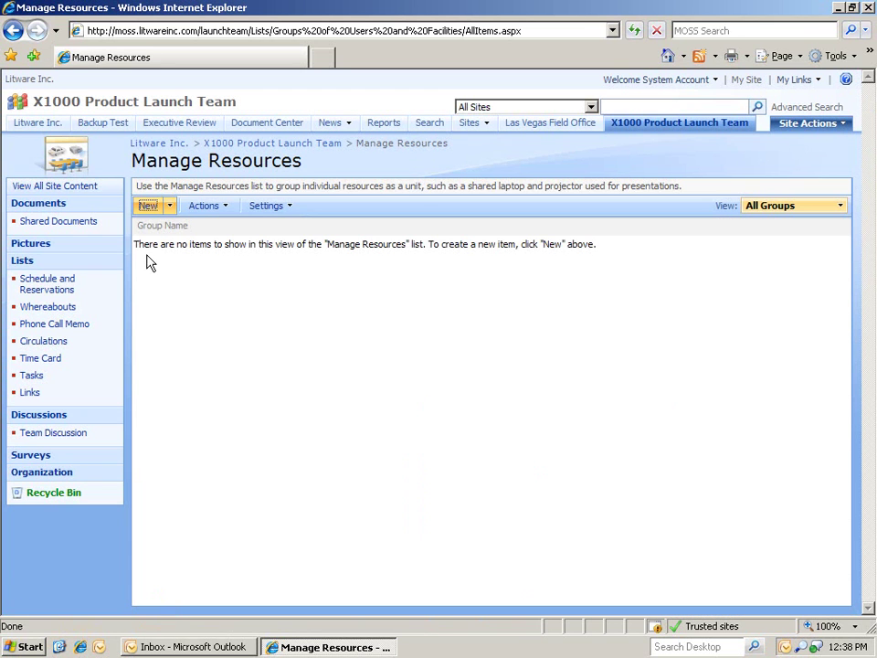
left_click(147, 209)
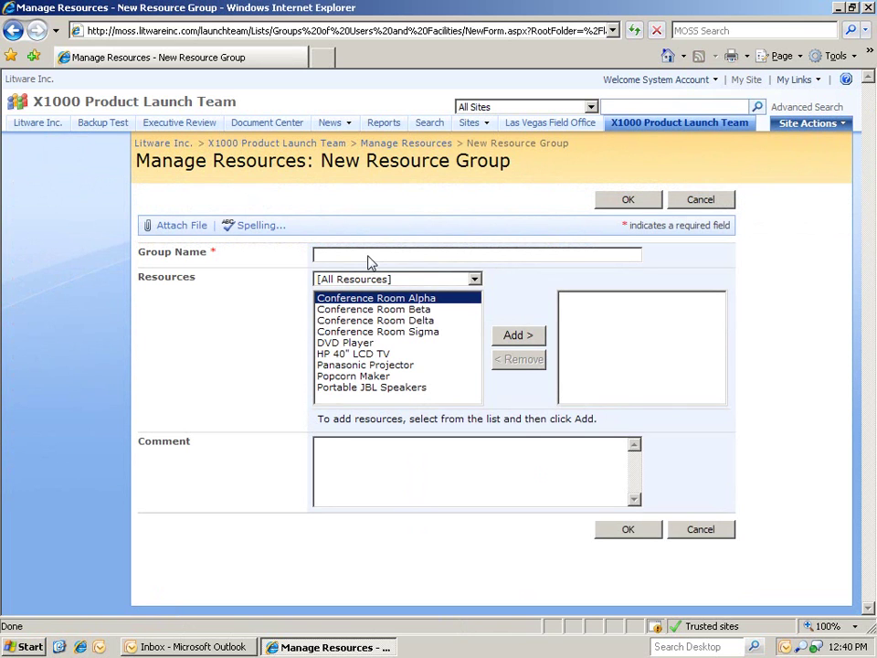
type("Conference Rooms")
Add rooms Alpha, Beta, Delta and Sigma to Conference Rooms, save it, then save Electronics
left_click(507, 335)
left_click(437, 300)
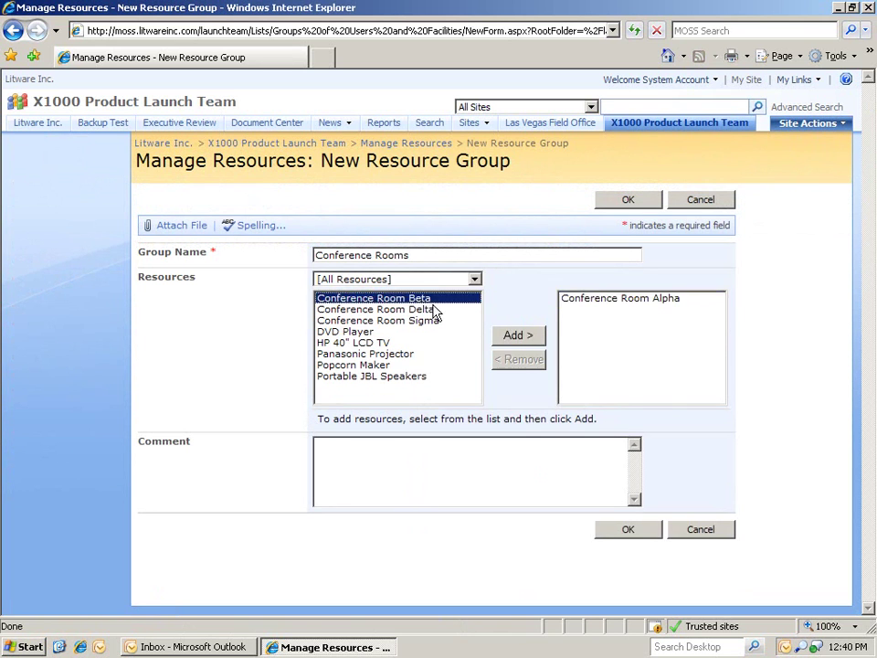
left_click(507, 335)
left_click(430, 298)
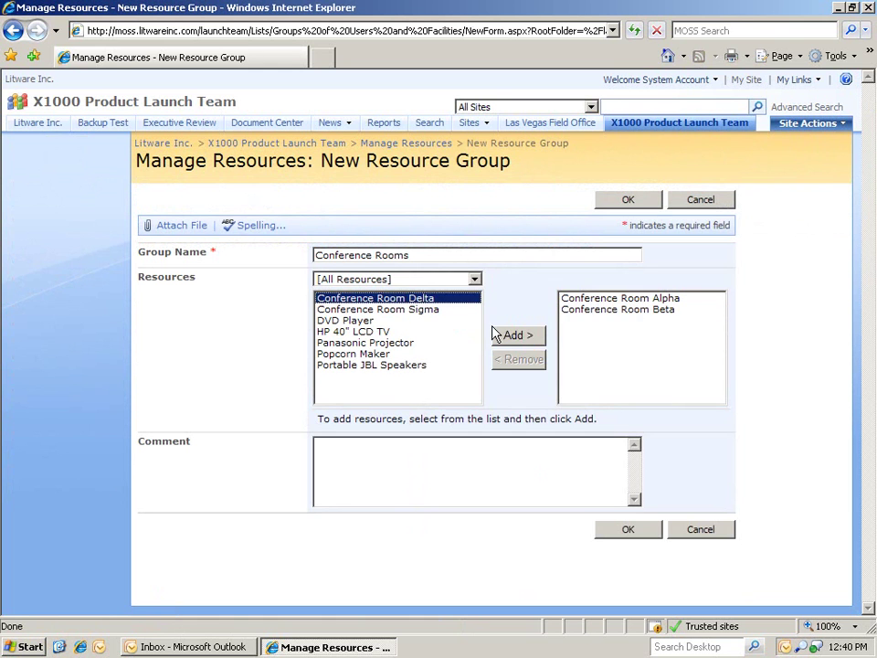
left_click(502, 337)
left_click(418, 299)
left_click(511, 338)
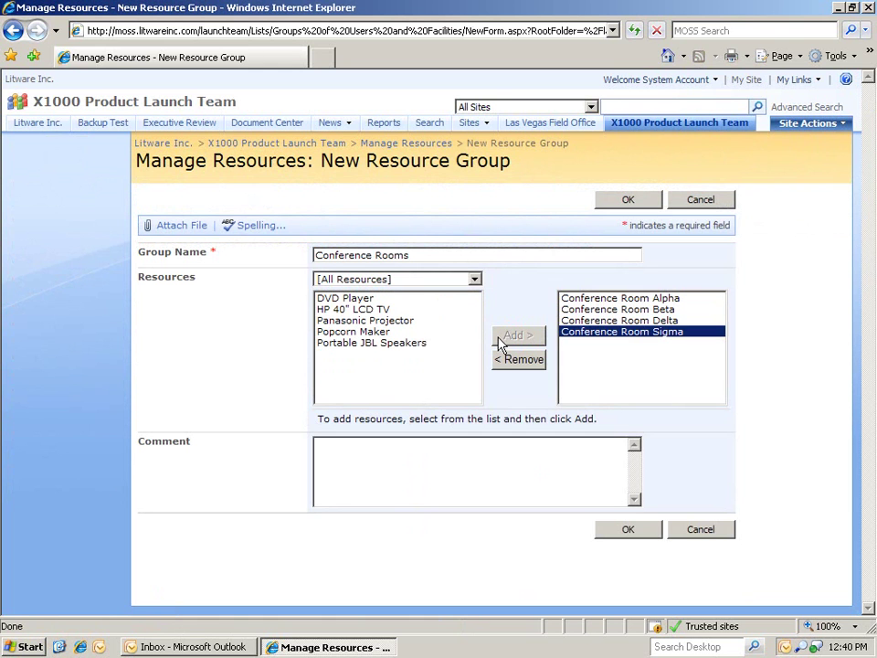
left_click(623, 533)
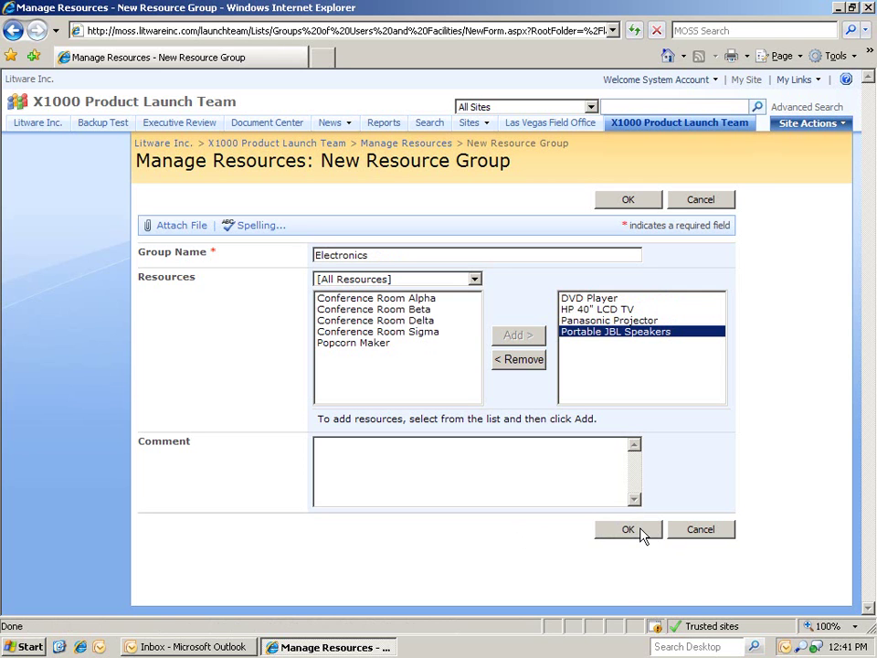
left_click(640, 527)
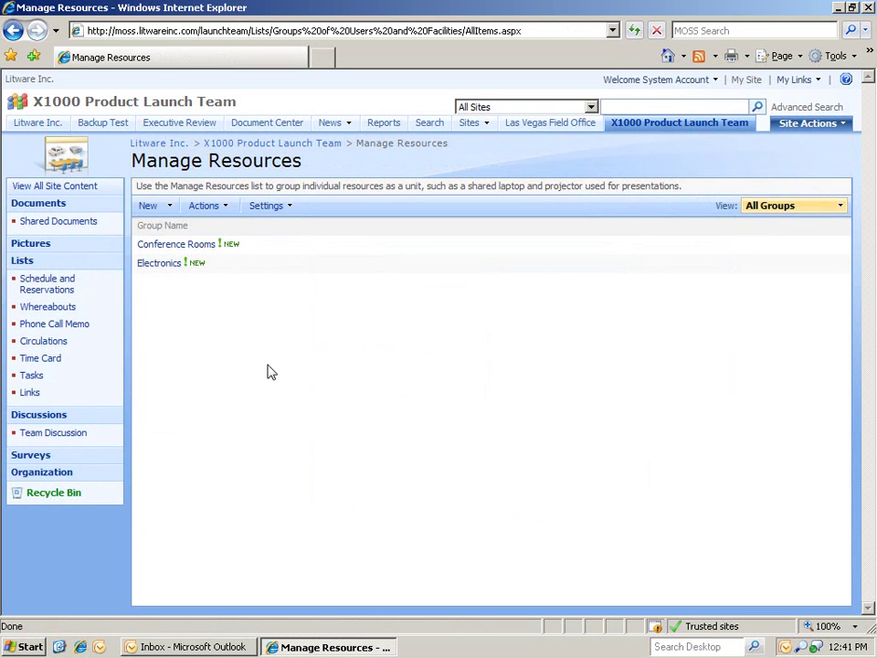
Create an appointment 'B-Weekly Team Meeting' from the site home and add Product Launch Team participants
left_click(293, 148)
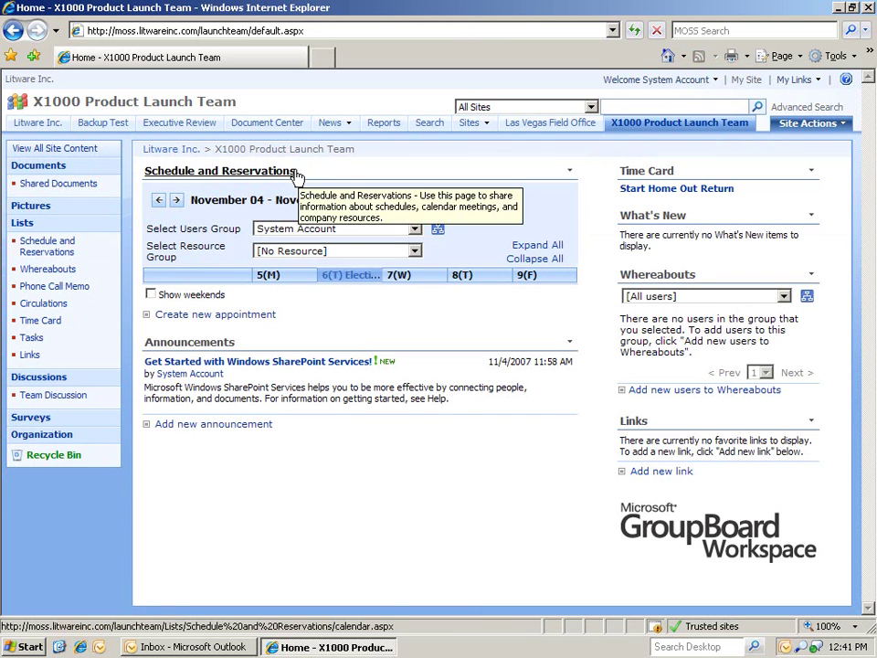
left_click(250, 315)
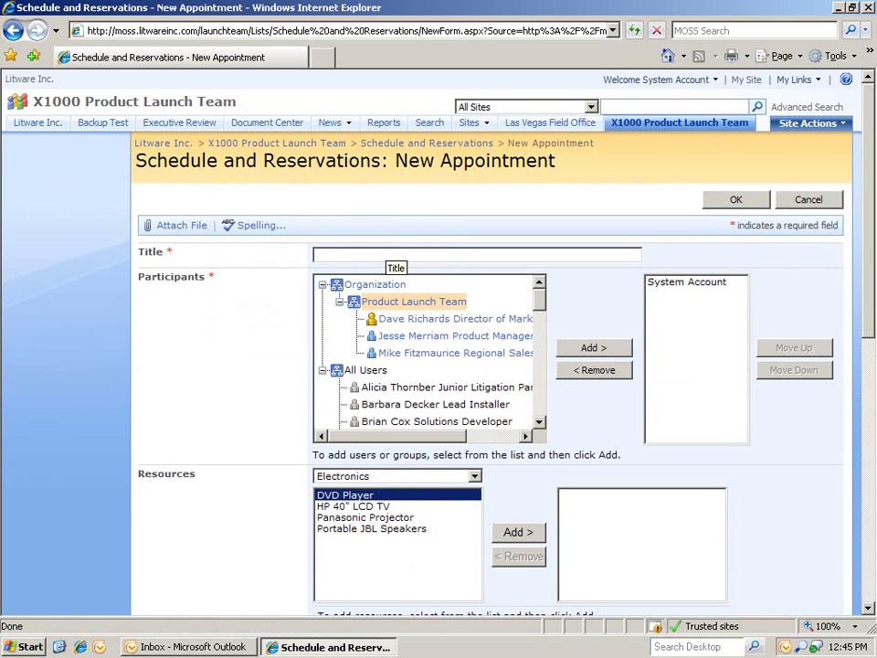
left_click(373, 255)
type("B-Weekly Team Meeting")
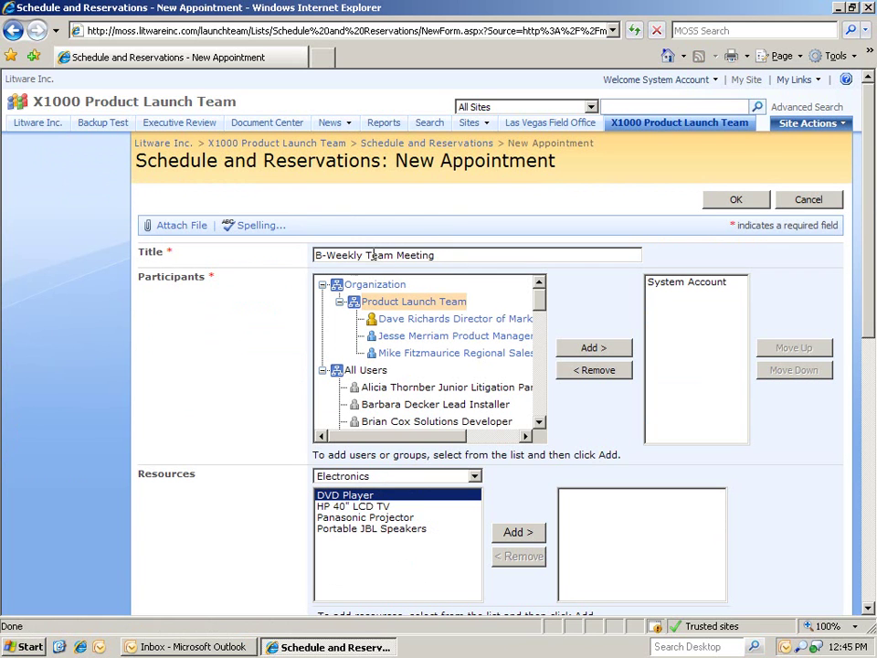
left_click(438, 302)
left_click(619, 352)
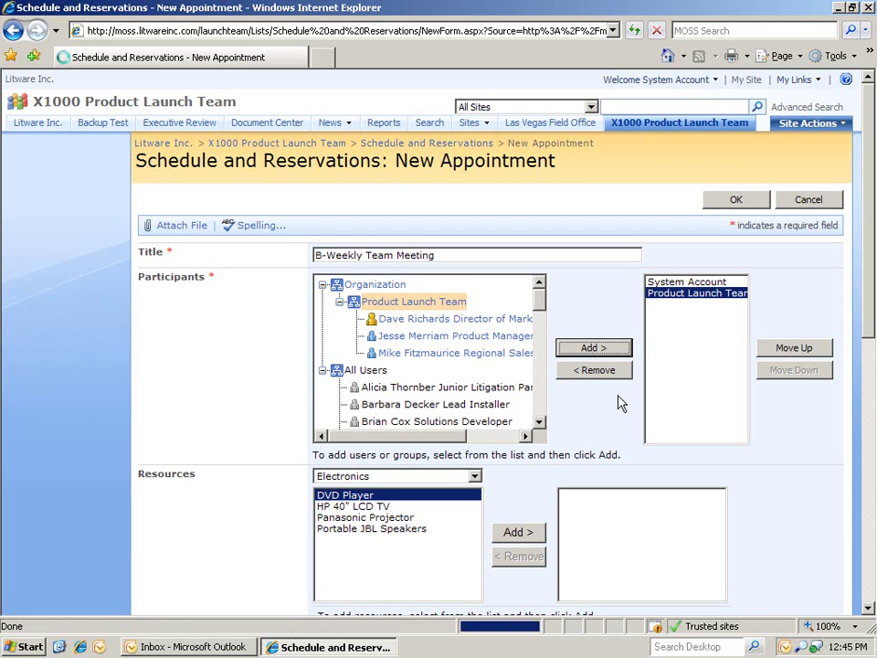
left_click_drag(863, 248, 871, 324)
Reserve Conference Room Beta from the Conference Rooms resource group
left_click(474, 315)
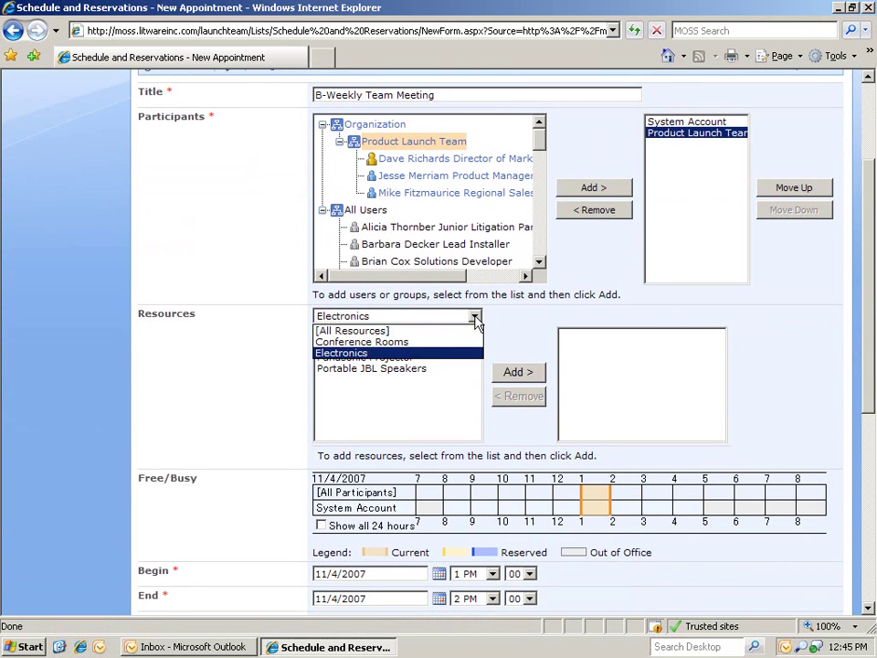
left_click(403, 341)
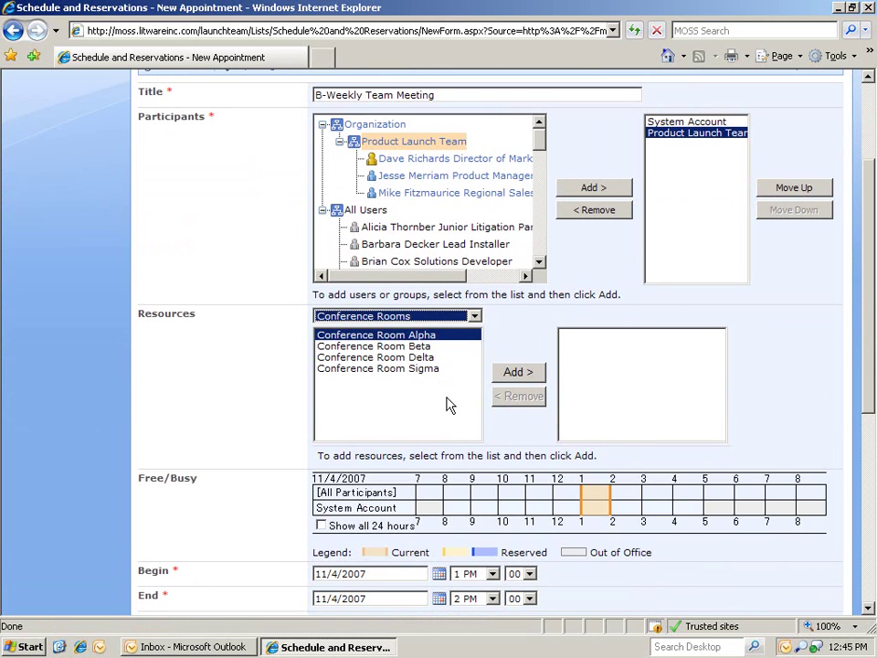
left_click(420, 347)
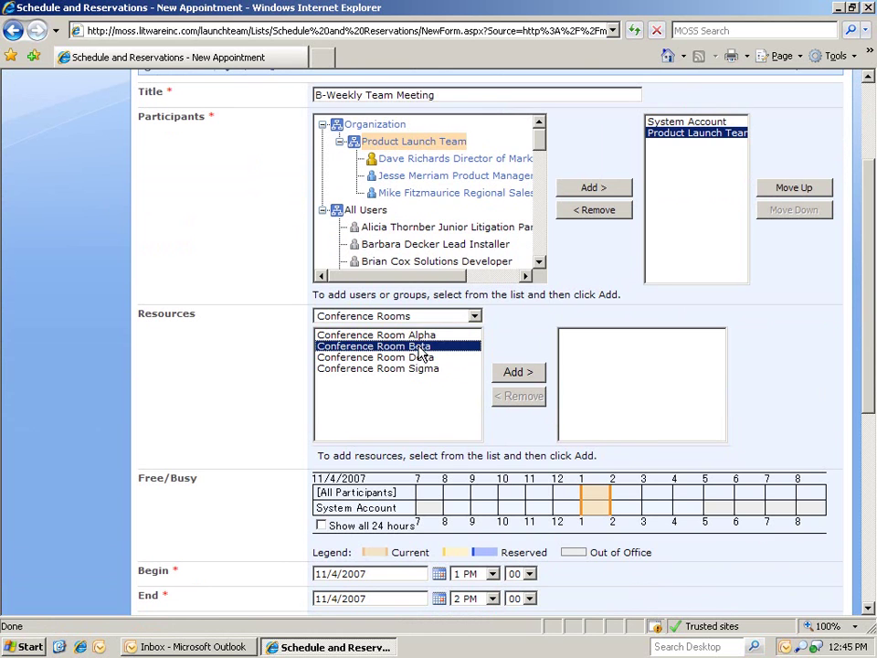
left_click(517, 374)
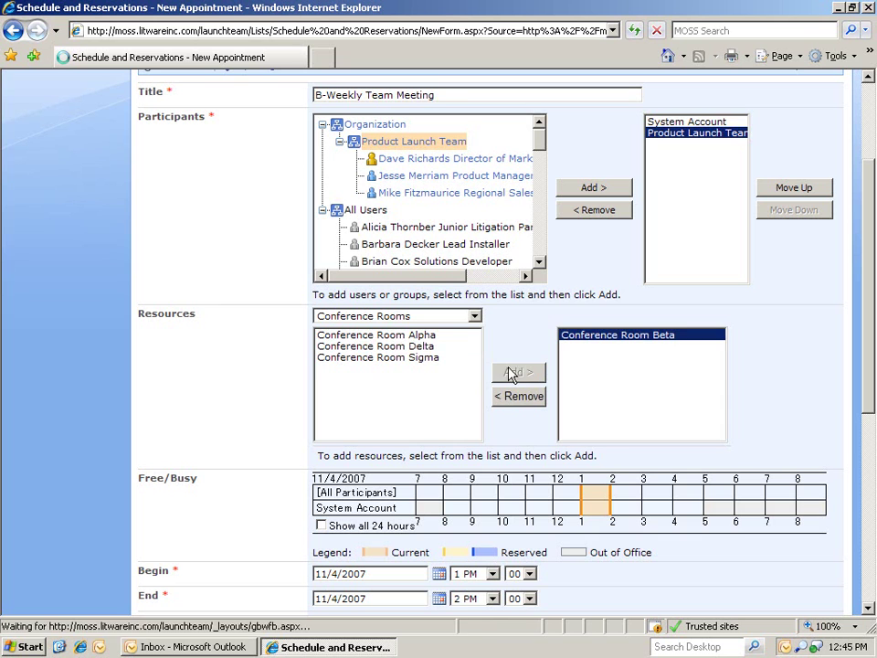
Reserve the HP 40" LCD TV and Portable JBL Speakers from the Electronics group
left_click(474, 316)
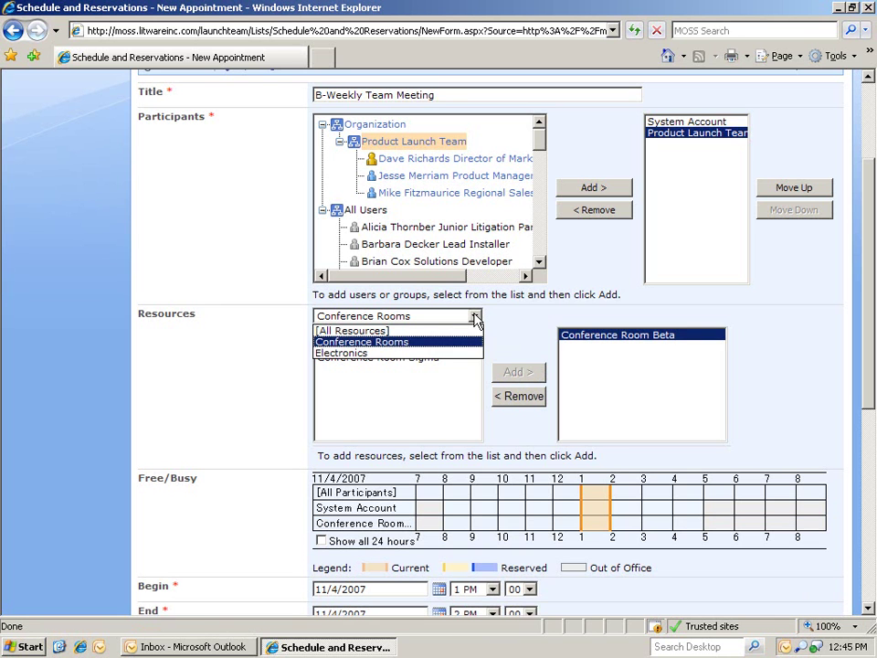
left_click(439, 354)
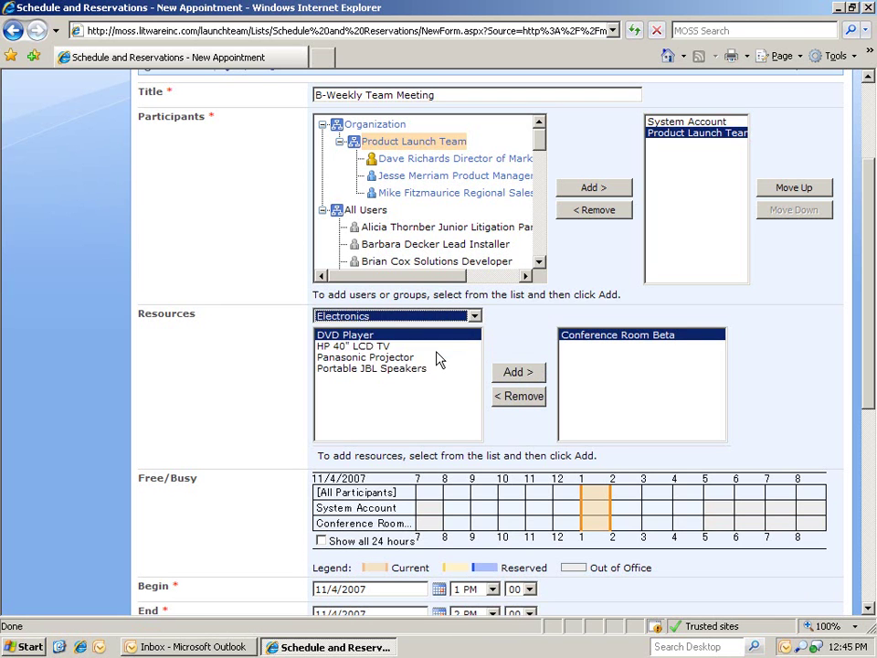
left_click(361, 346)
left_click(517, 374)
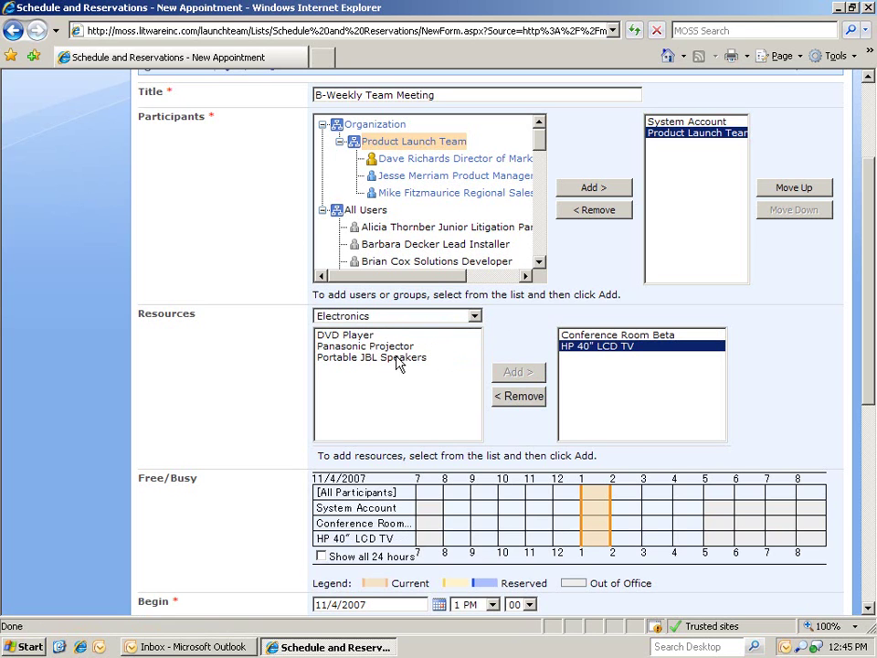
left_click(398, 357)
left_click(515, 371)
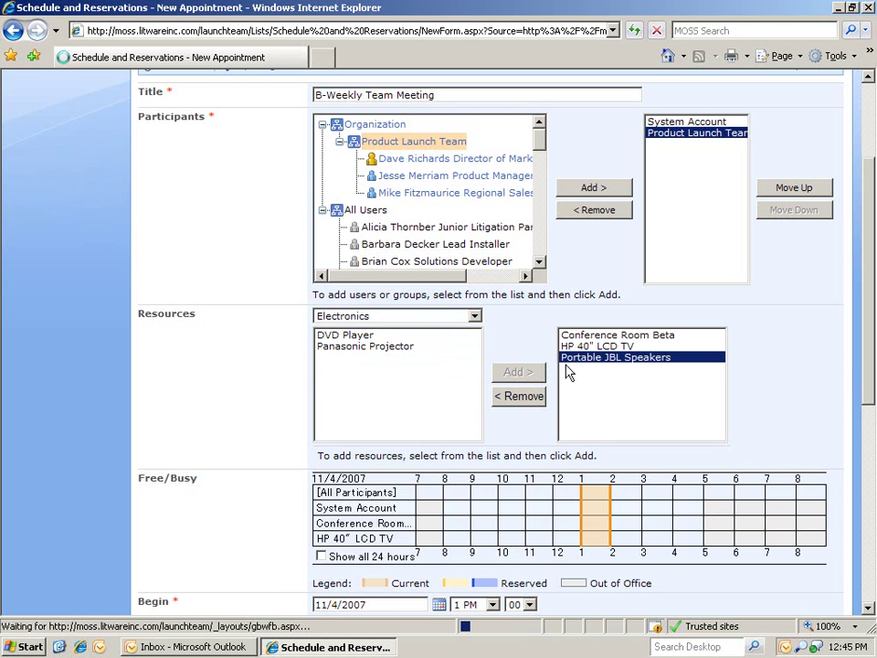
left_click(864, 541)
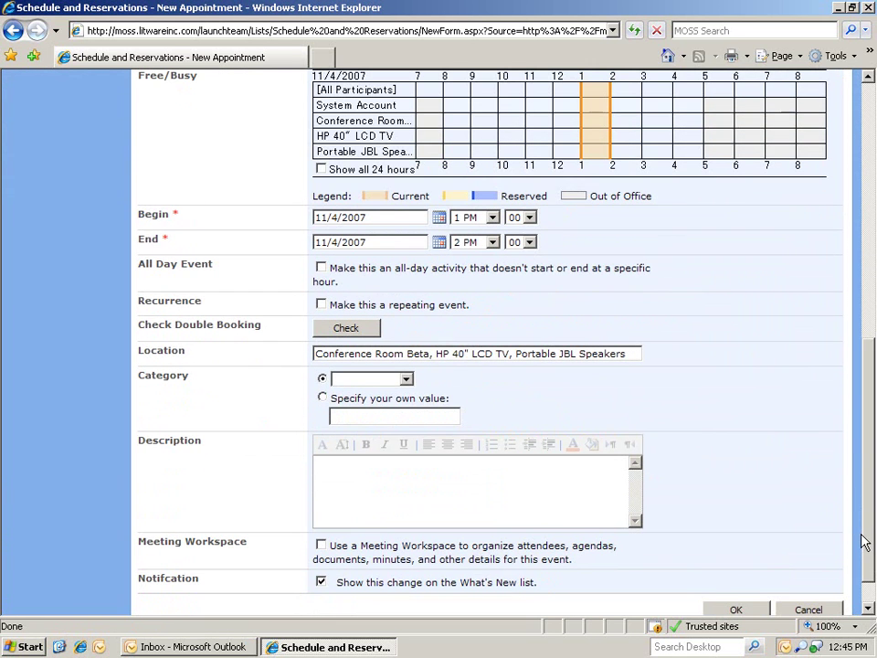
Set the meeting to recur weekly every 2 weeks on Sunday and save it
left_click(321, 305)
left_click(321, 305)
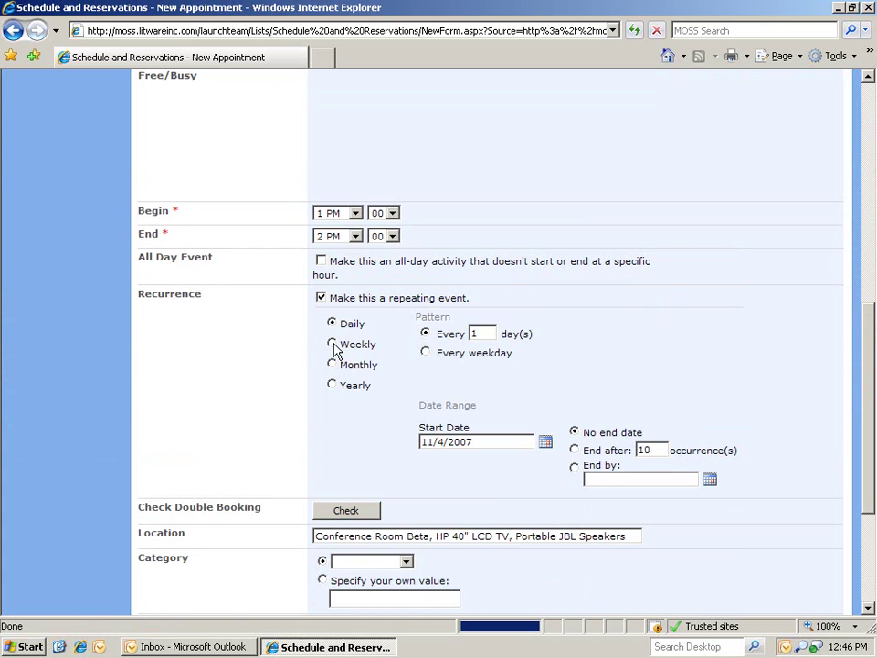
left_click(333, 345)
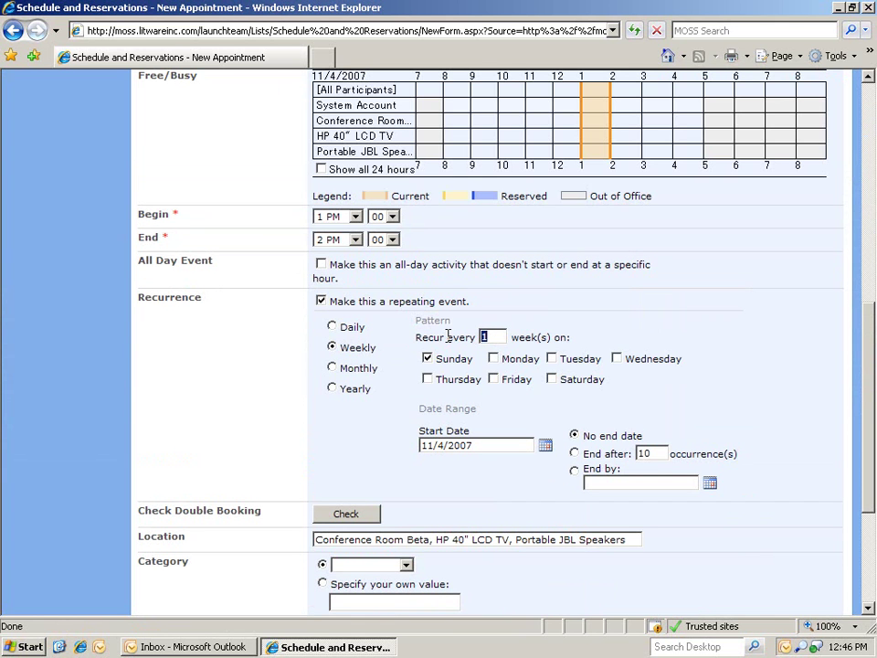
type("2")
left_click_drag(869, 375, 867, 538)
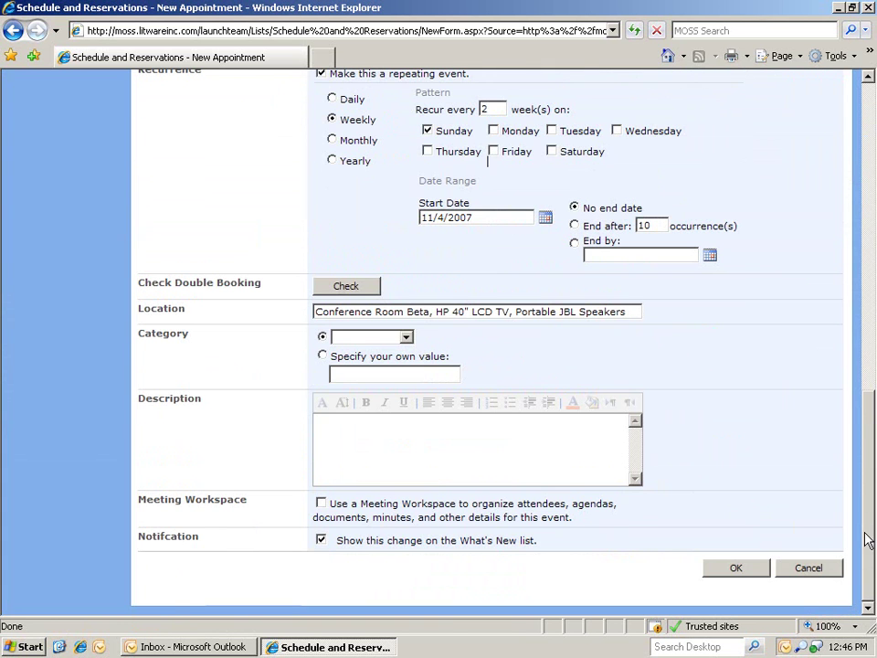
left_click(736, 568)
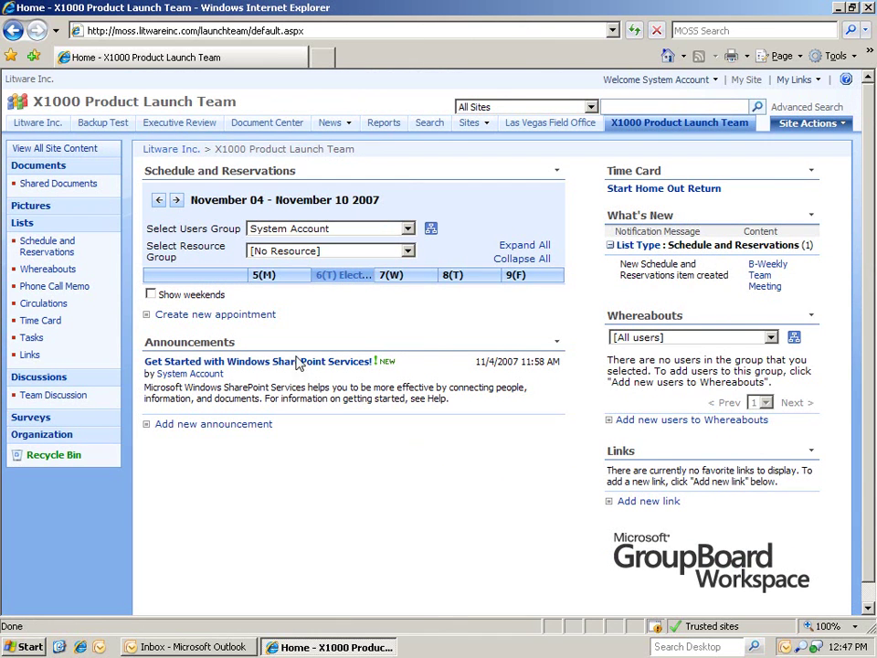
Start a new appointment titled 'Admin Meeting'
left_click(251, 315)
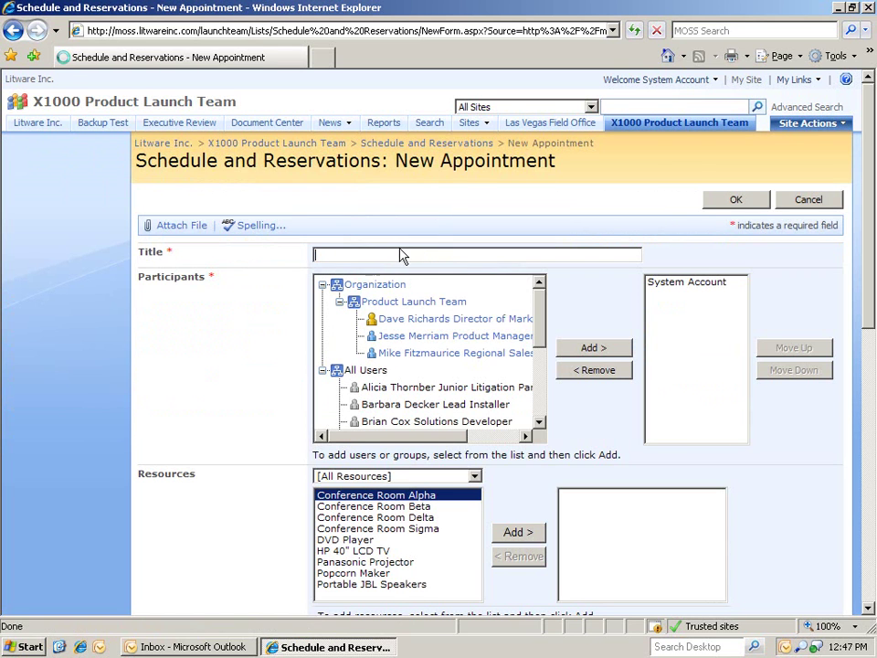
type("A")
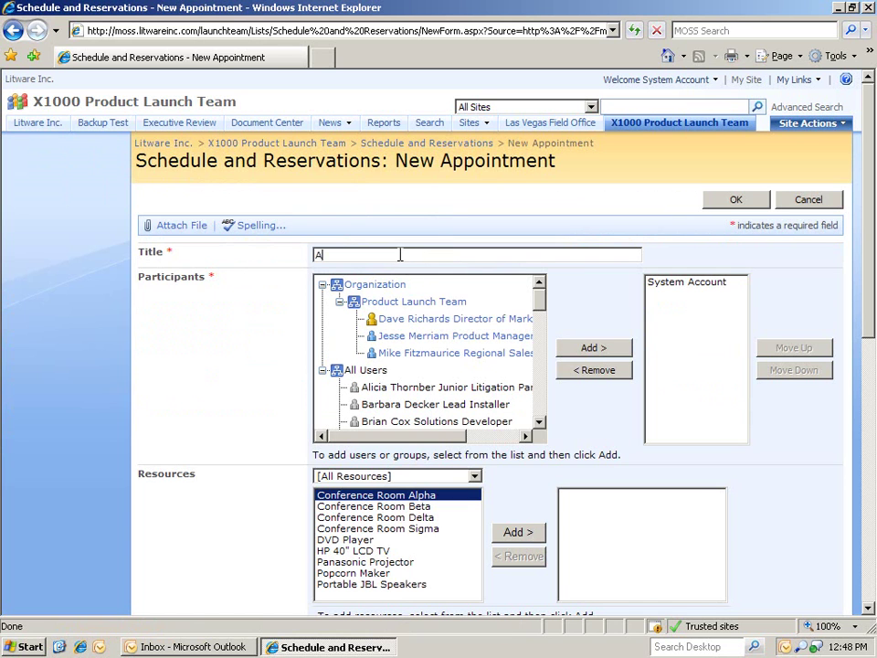
type("dmin Meeting")
scroll(548, 391, "down", 8)
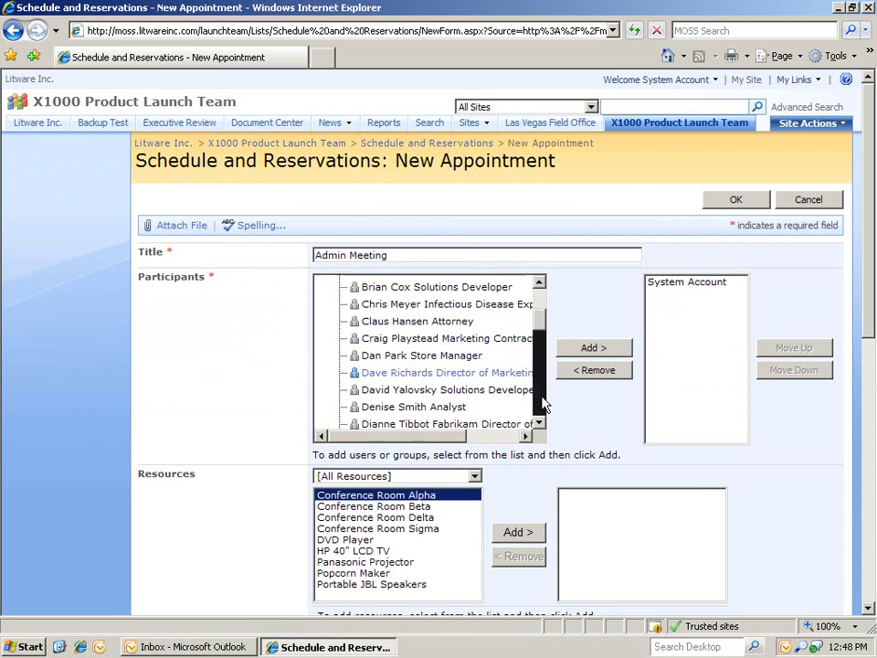
Add LitwareInc Administrator as a participant and reserve Conference Room Beta
left_click(420, 344)
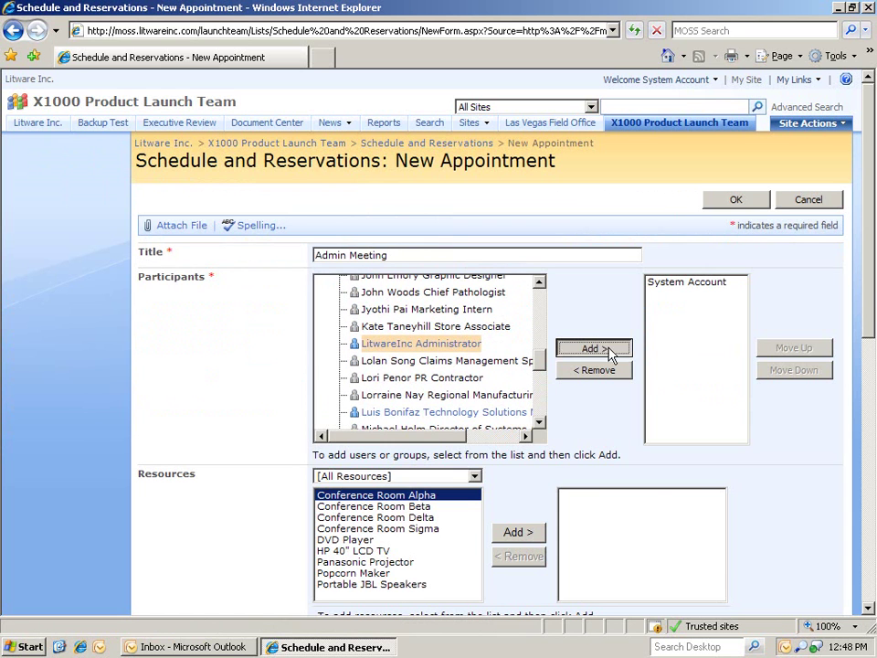
left_click(594, 348)
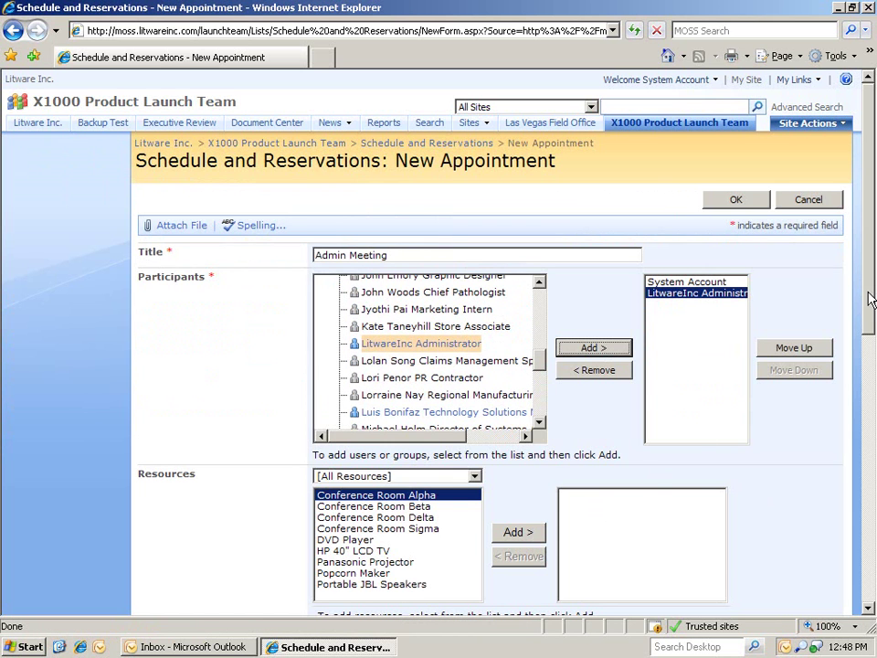
left_click_drag(868, 317, 865, 382)
left_click(402, 347)
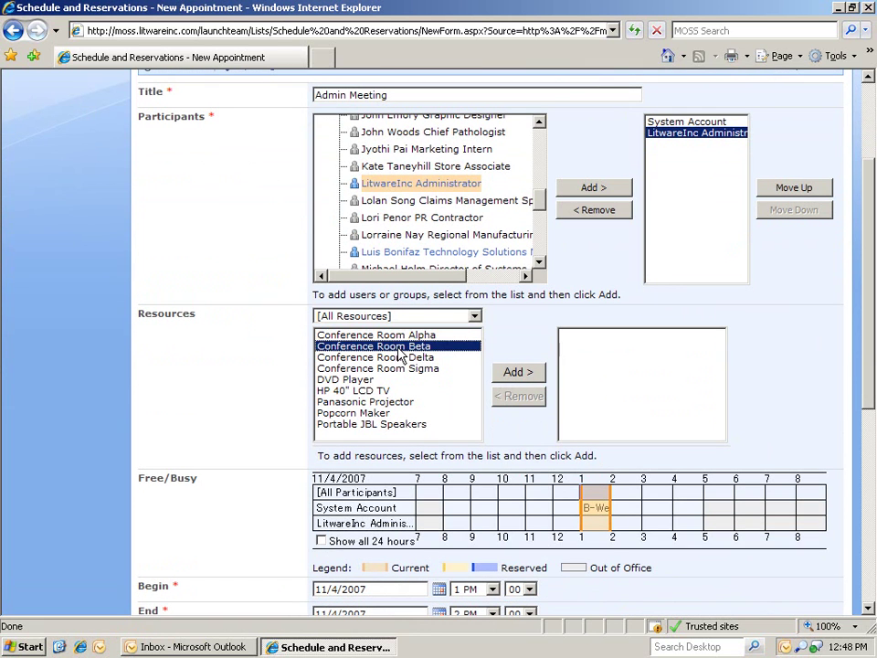
left_click(518, 374)
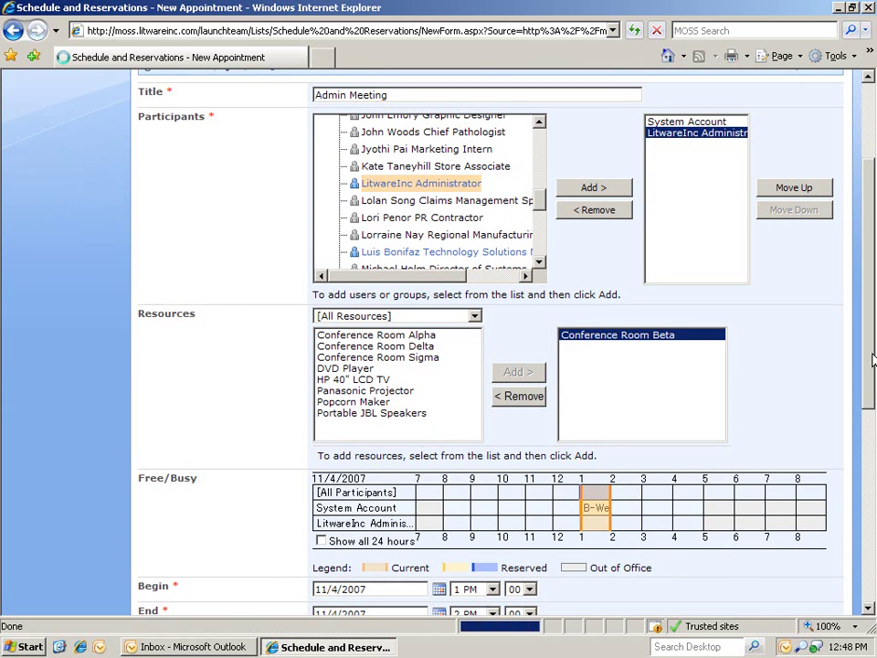
scroll(338, 432, "down", 3)
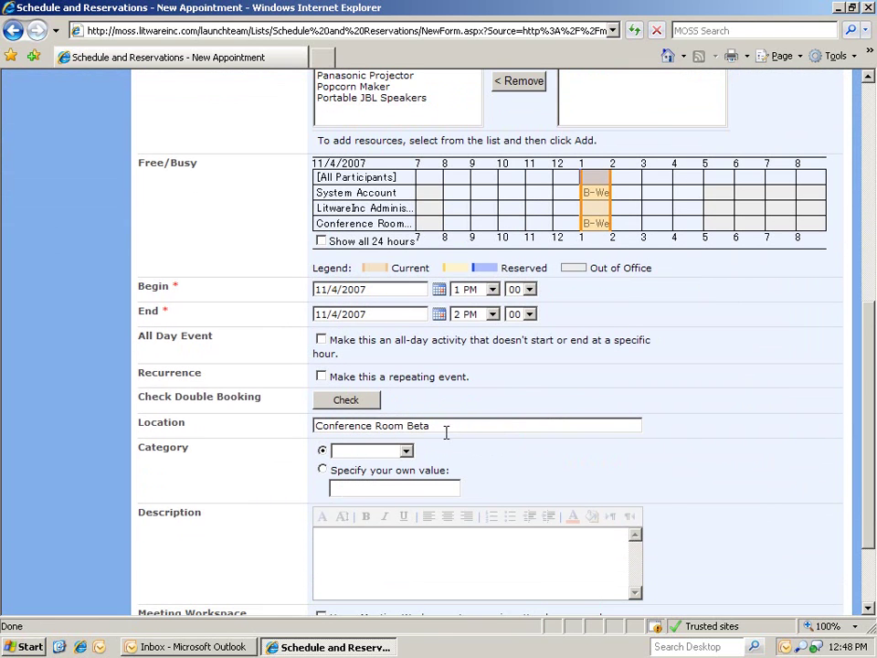
Reschedule the Admin Meeting to 3 PM–4 PM, recheck for conflicts, and save it
left_click(347, 400)
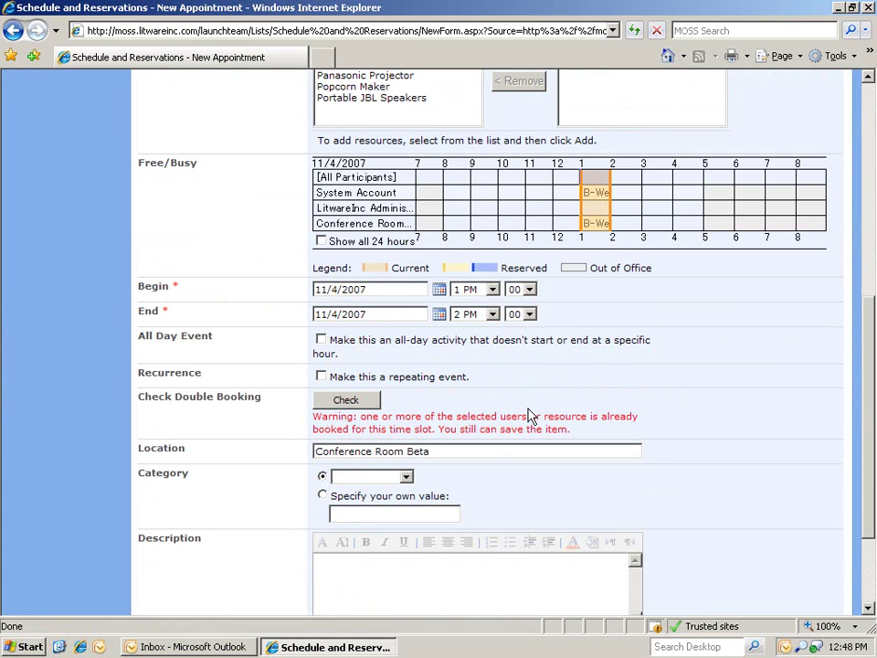
left_click(492, 290)
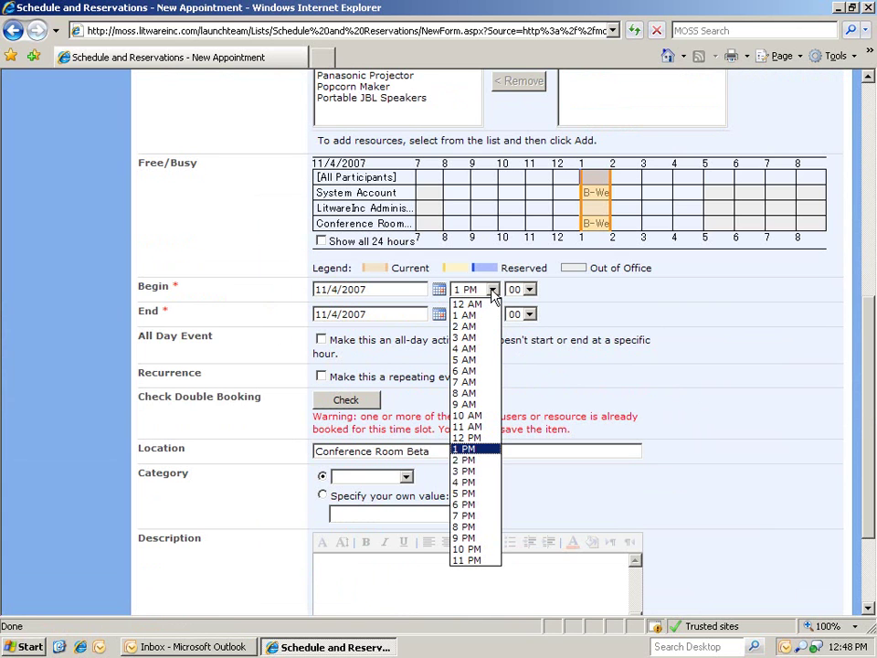
left_click(466, 471)
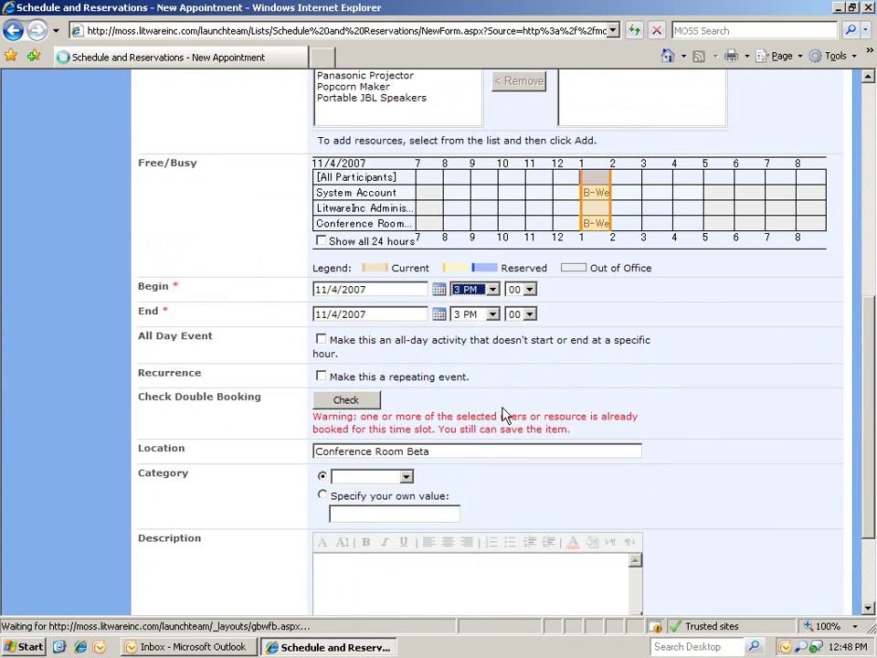
left_click(492, 315)
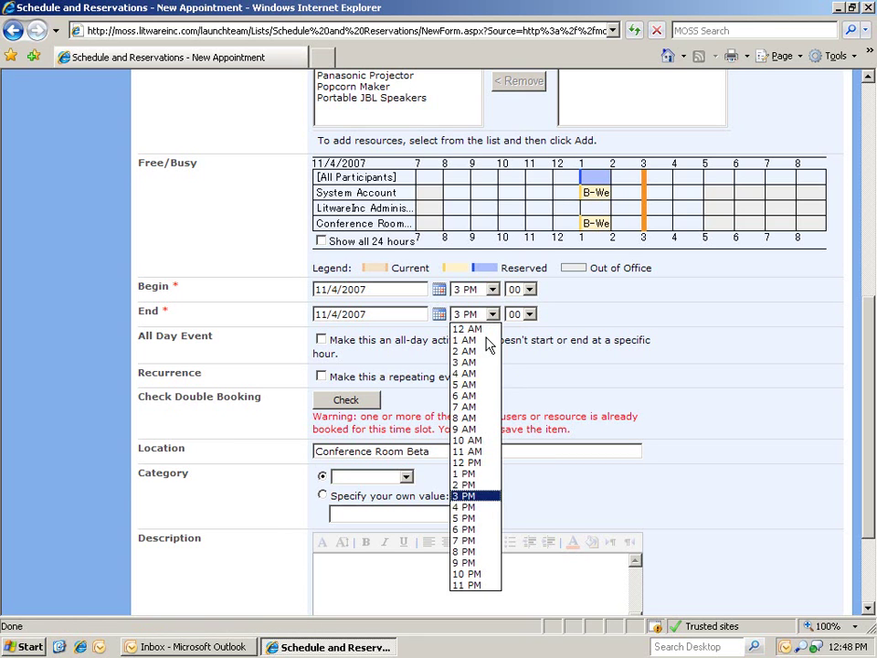
left_click(466, 508)
left_click(361, 403)
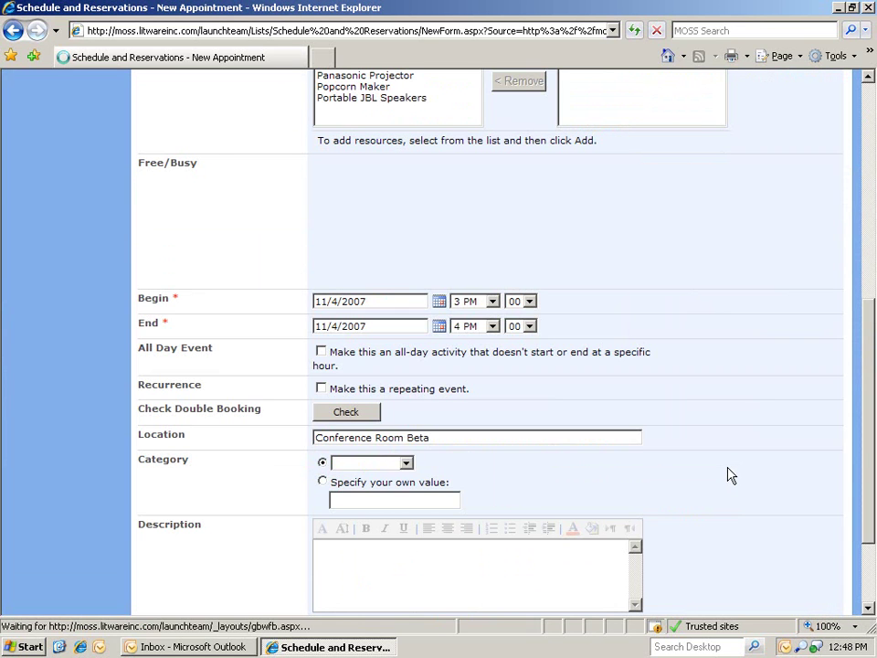
scroll(773, 475, "down", 3)
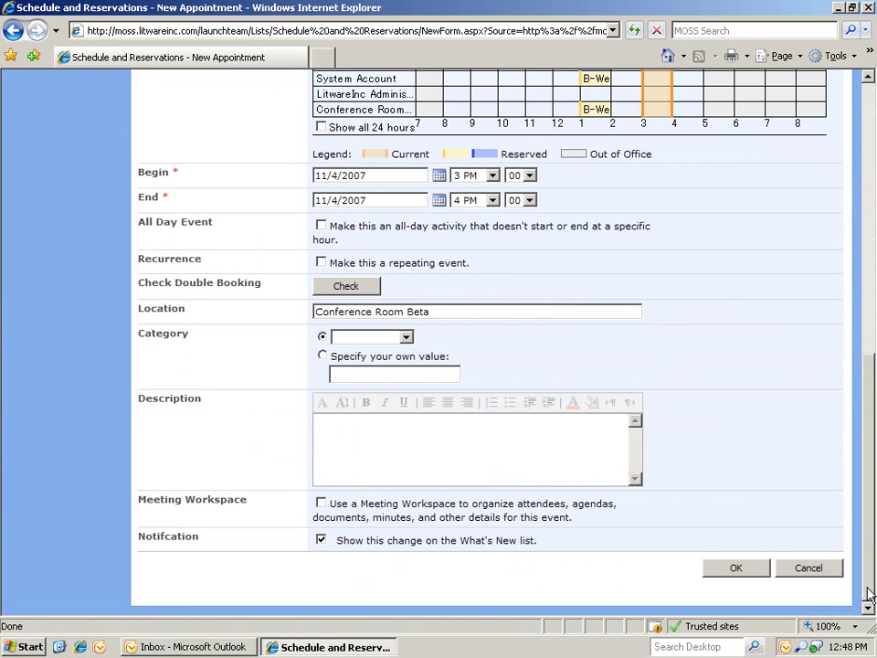
left_click(740, 568)
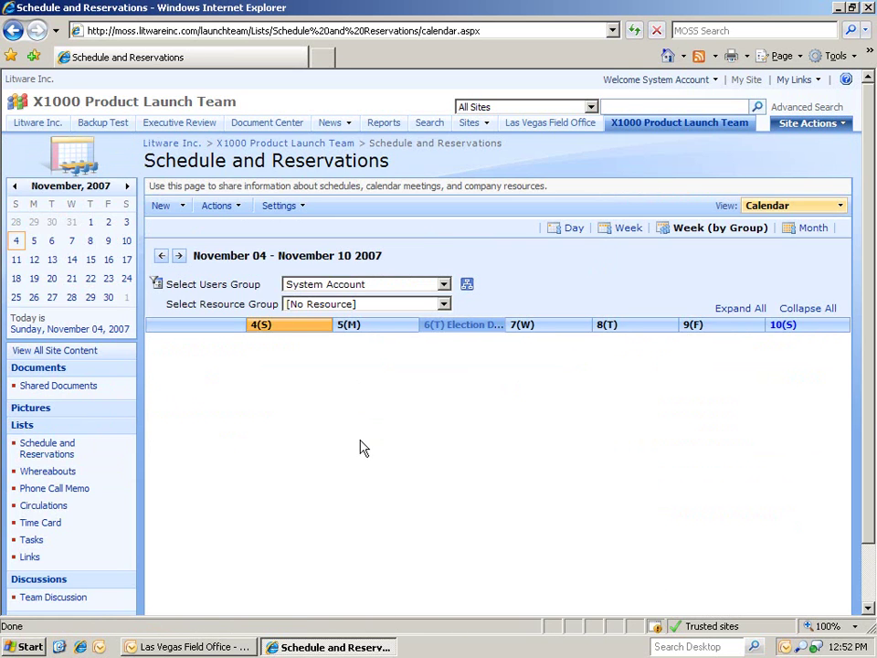
Connect the Schedule and Reservations calendar to Outlook from its Actions menu
left_click(235, 209)
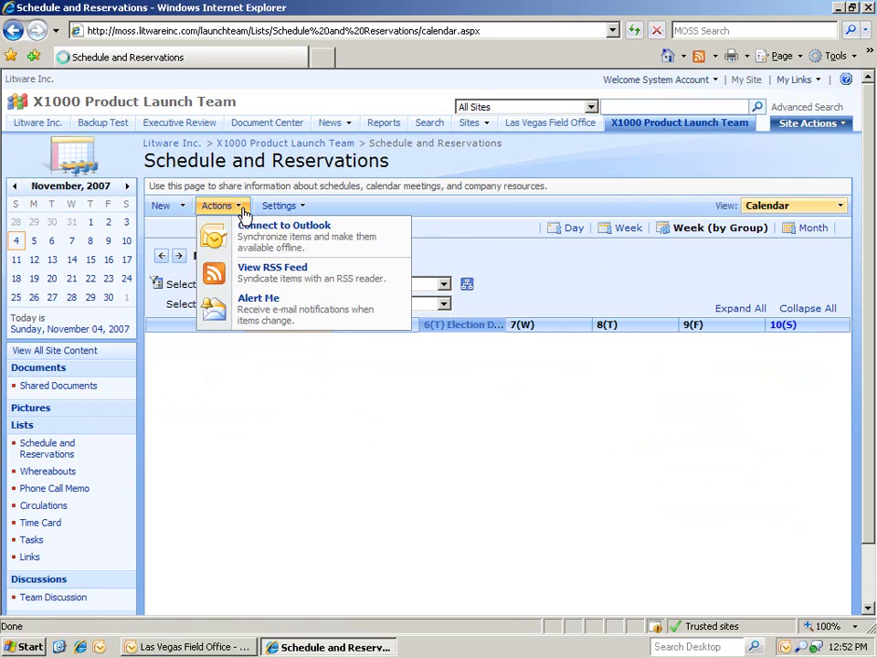
left_click(320, 247)
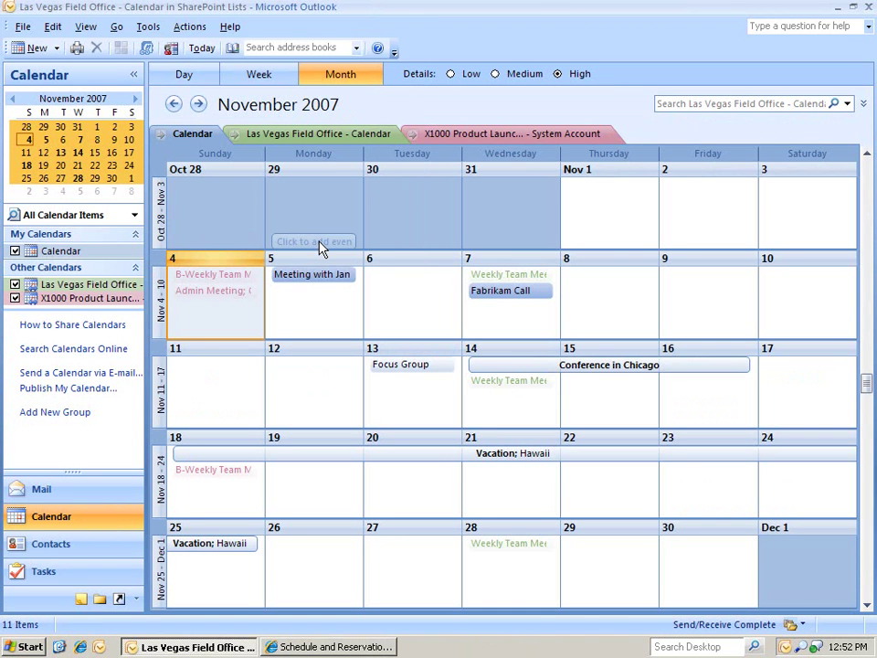
Bring the Las Vegas Field Office, X1000 Product Launch and personal calendars forward in turn
left_click(279, 137)
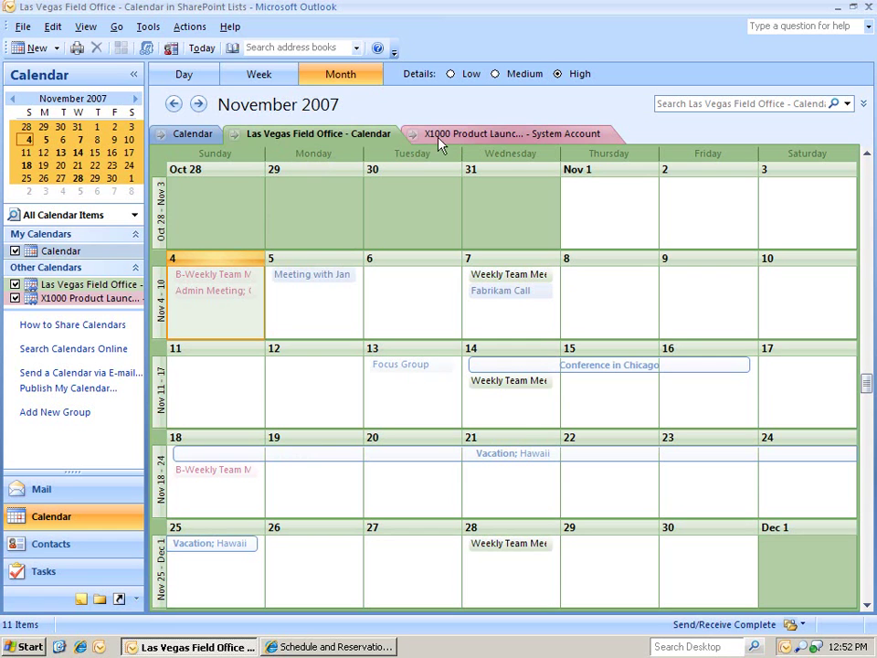
left_click(475, 135)
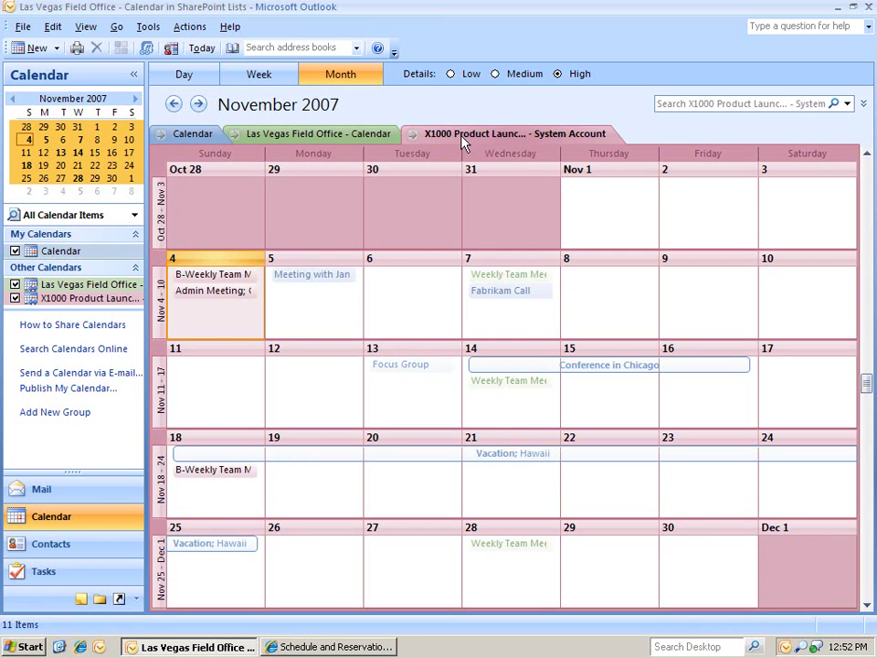
left_click(186, 137)
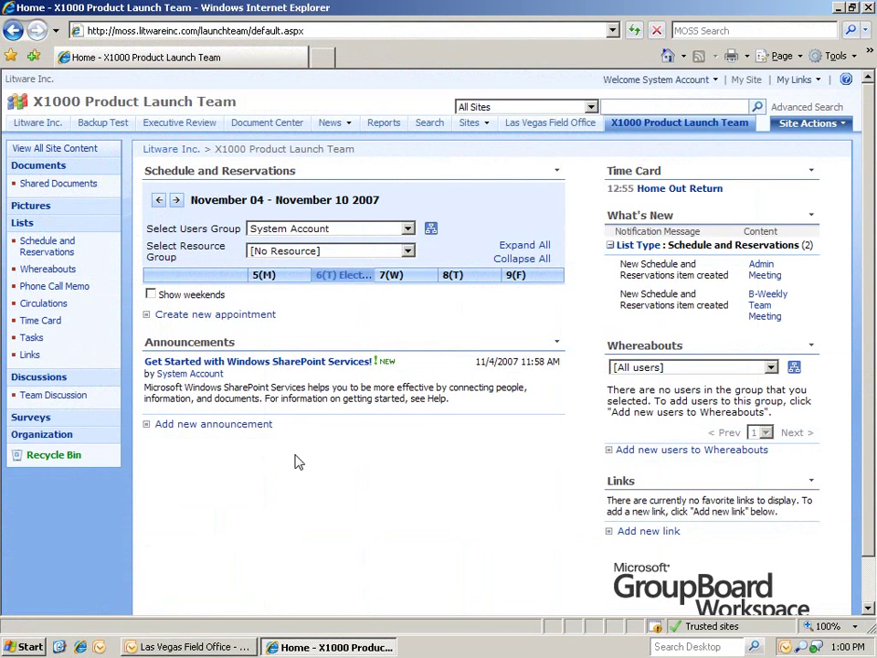
Choose Create from the Site Actions menu
left_click(793, 131)
left_click(755, 167)
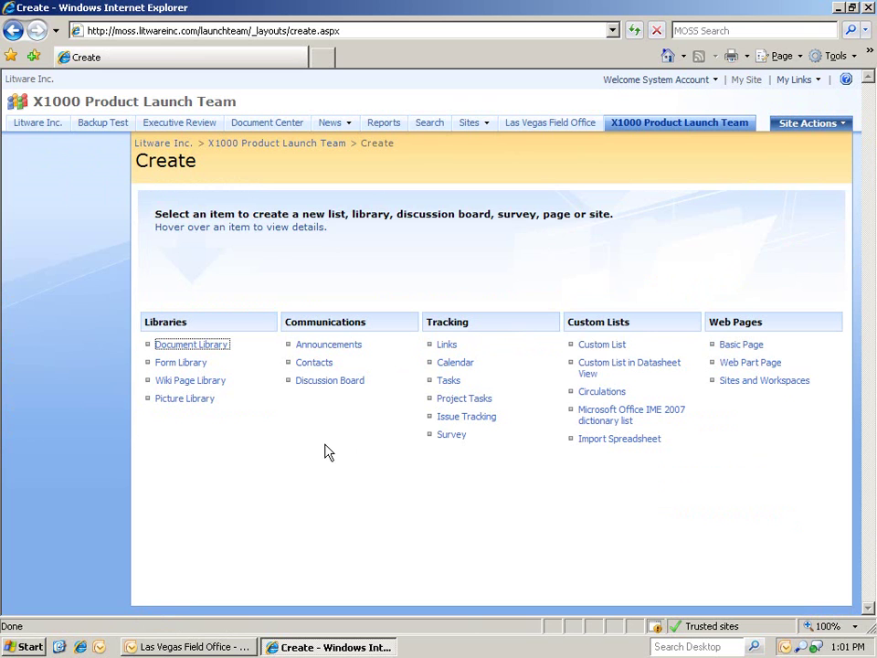
Create a Wiki Page Library named 'Product Launch Wiki'
left_click(212, 387)
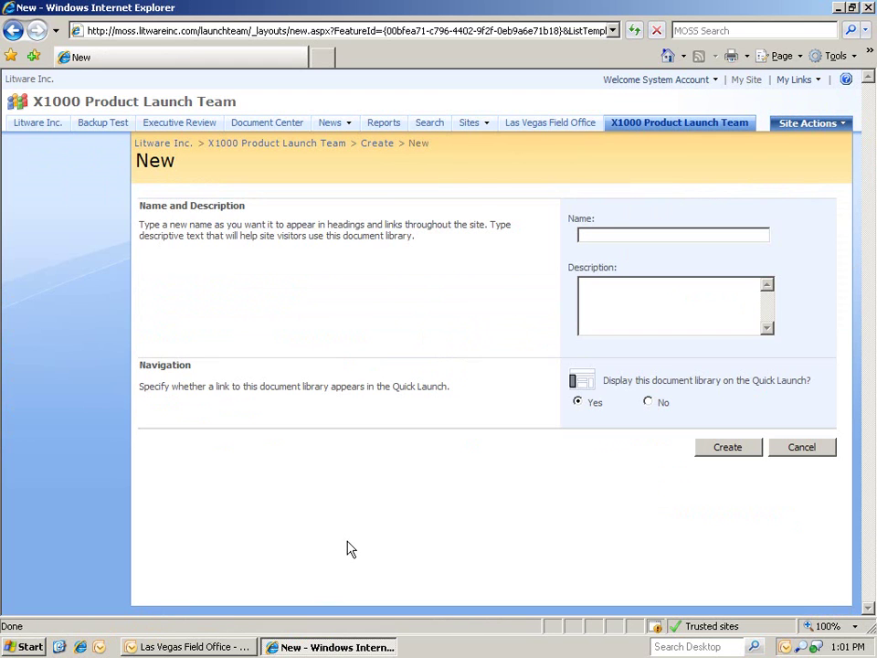
type("Product Launch Wiki")
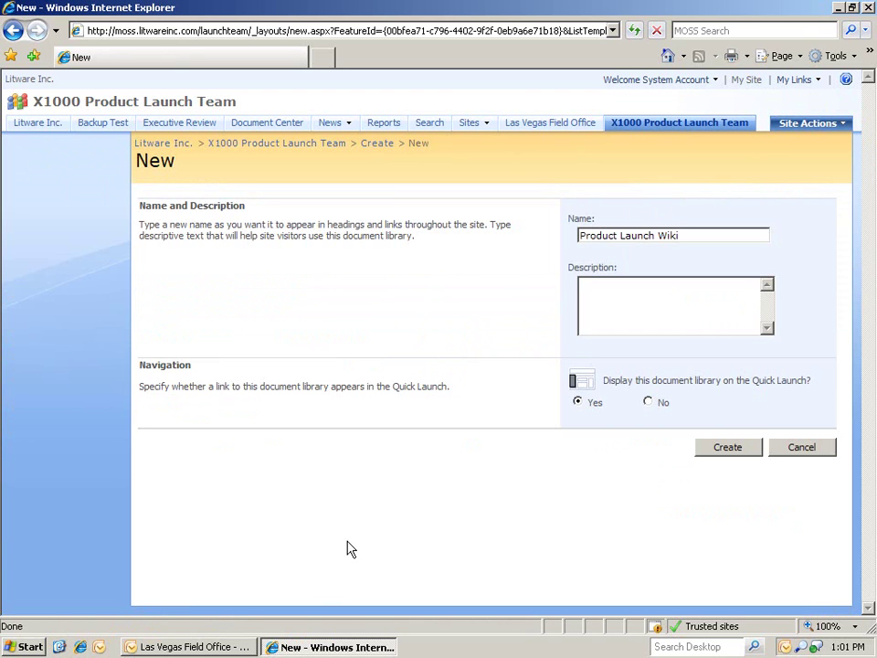
left_click(723, 447)
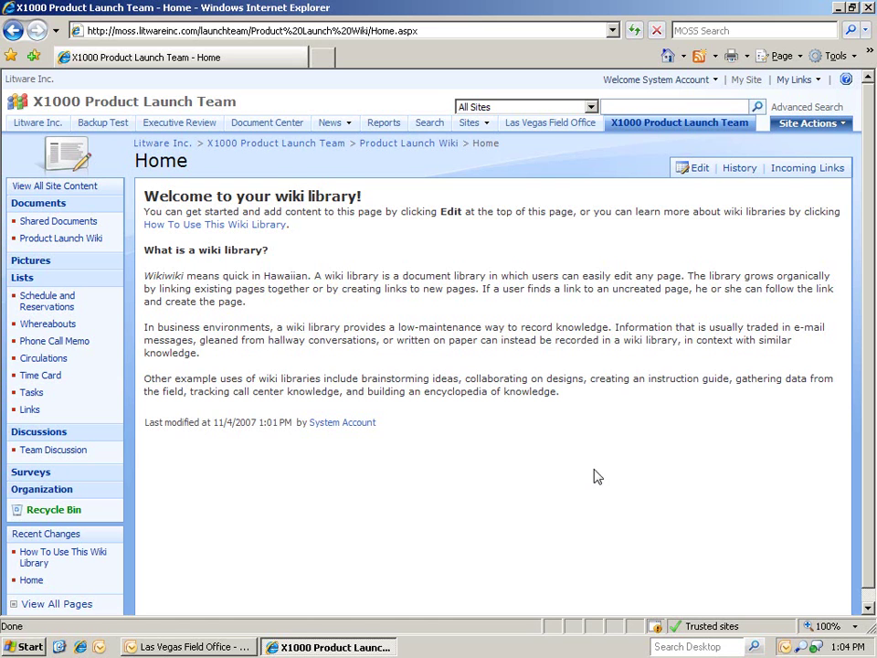
Edit the wiki Home page, enter 'Best Buy #XXXXX' as Chicago's venue, and save
left_click(696, 169)
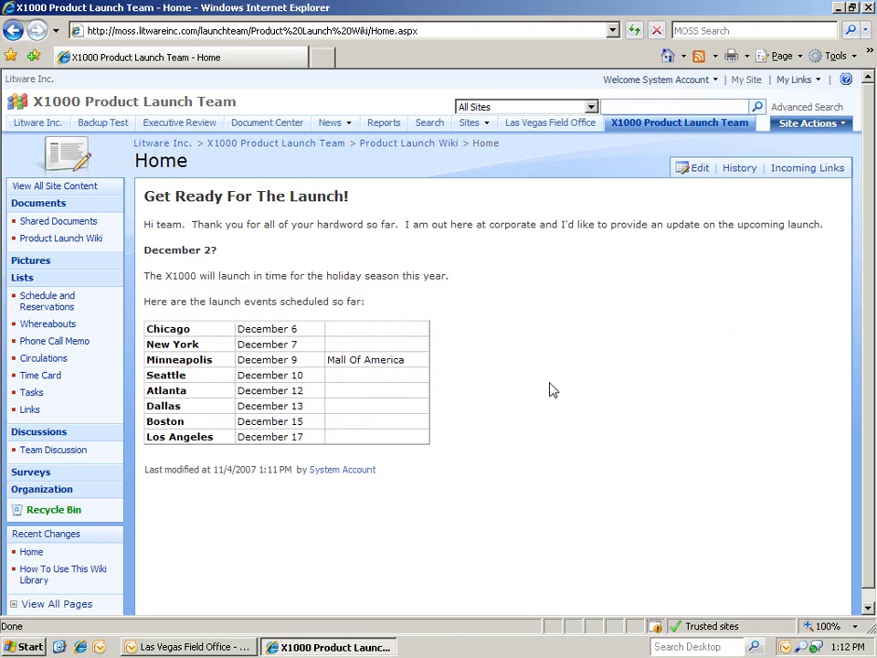
left_click(699, 169)
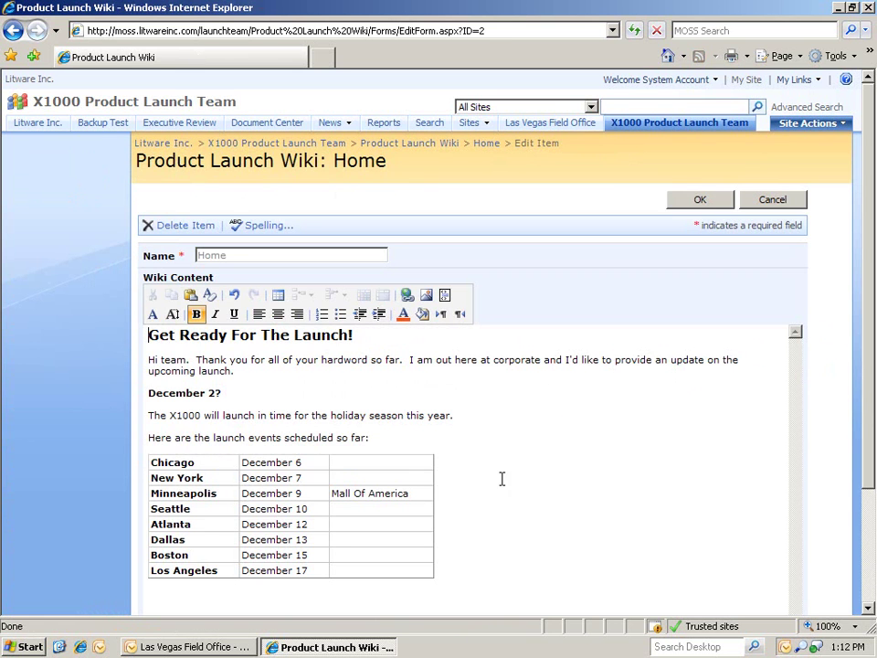
left_click(375, 468)
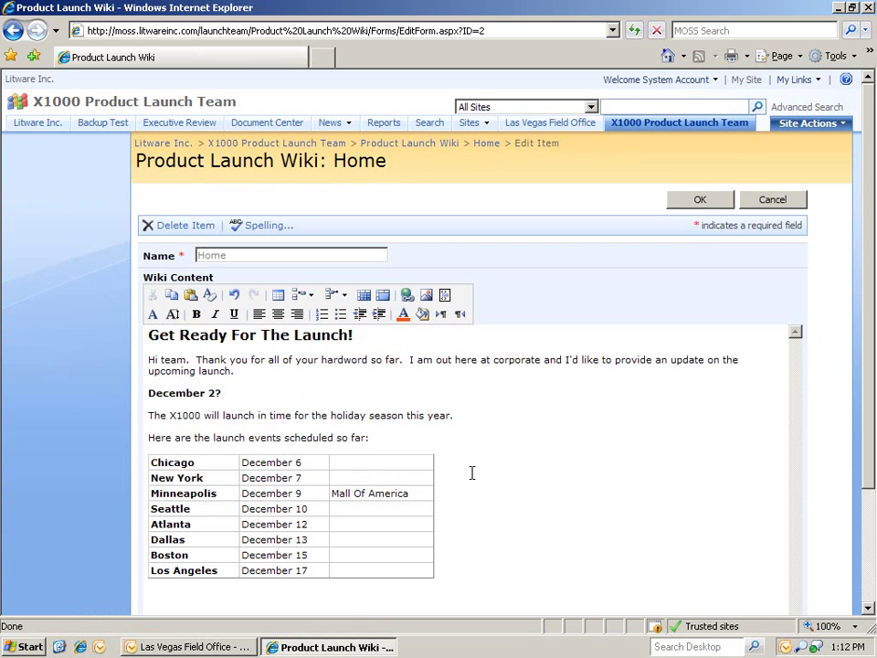
type("Best Buy #XXXXX")
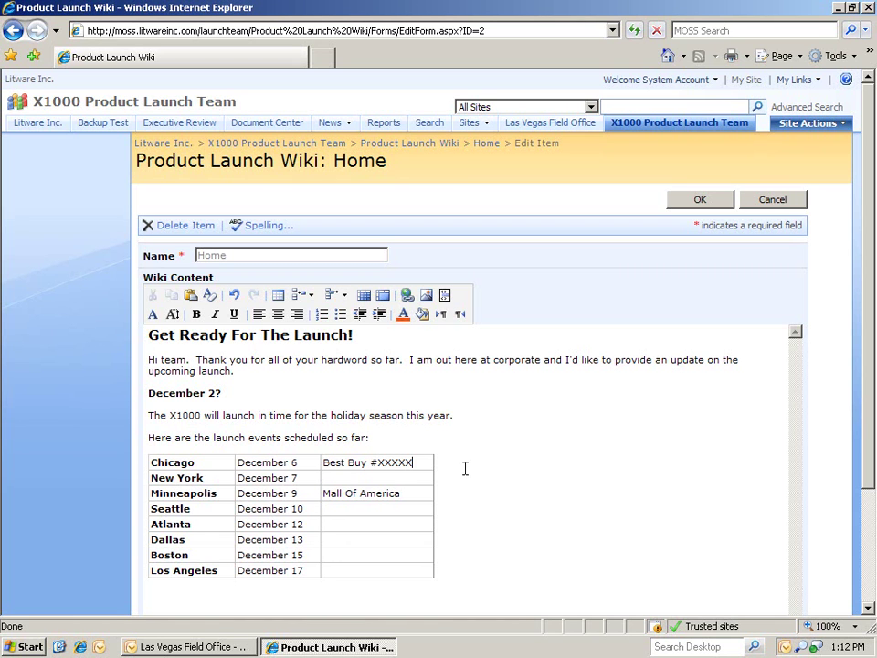
left_click(728, 385)
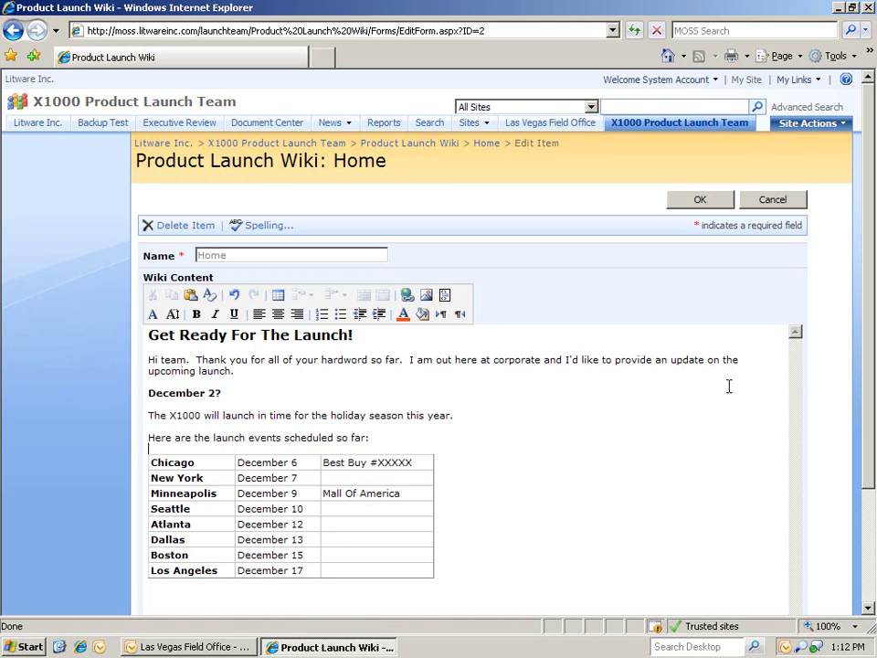
left_click(700, 200)
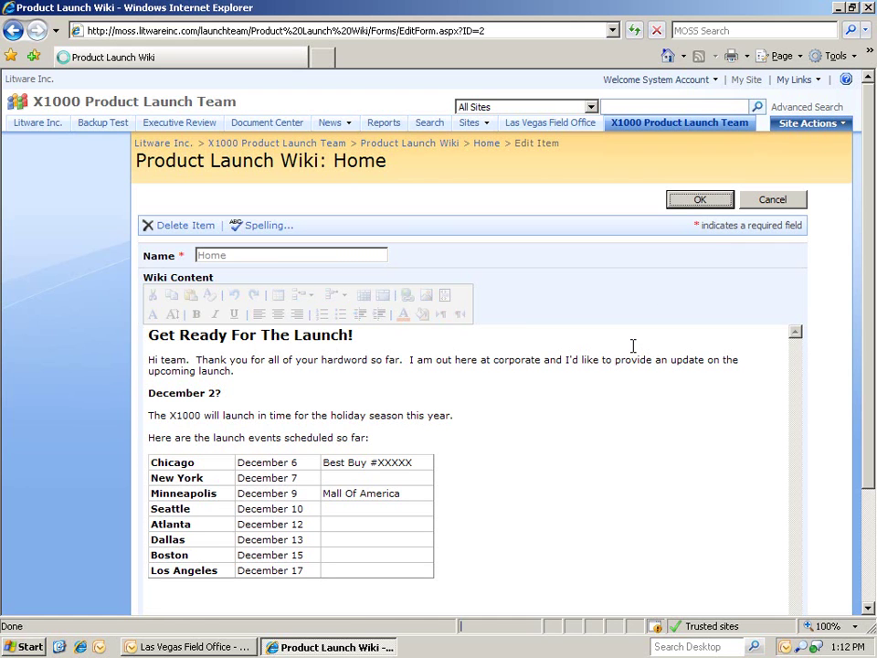